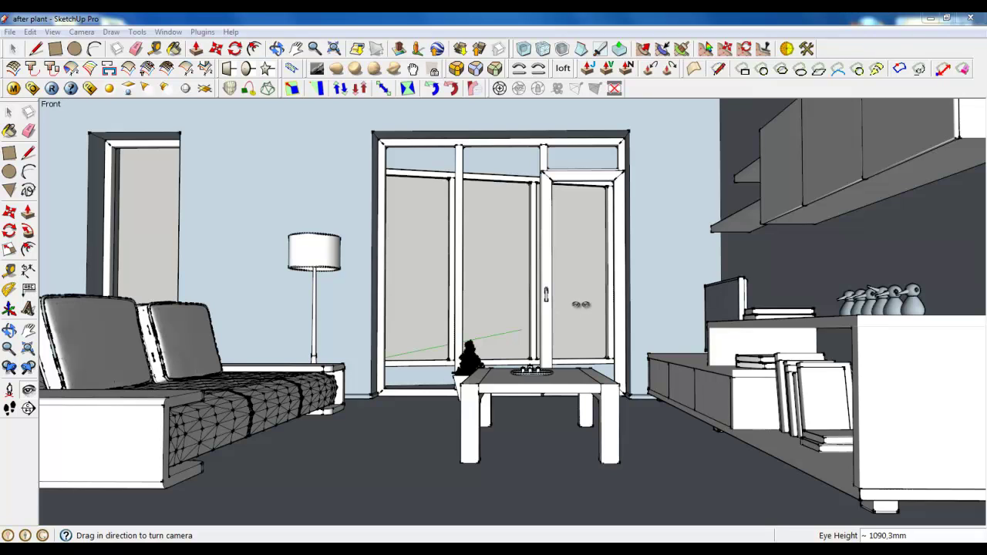
Draw a rectangle on the wall beside the glass doors
key(space)
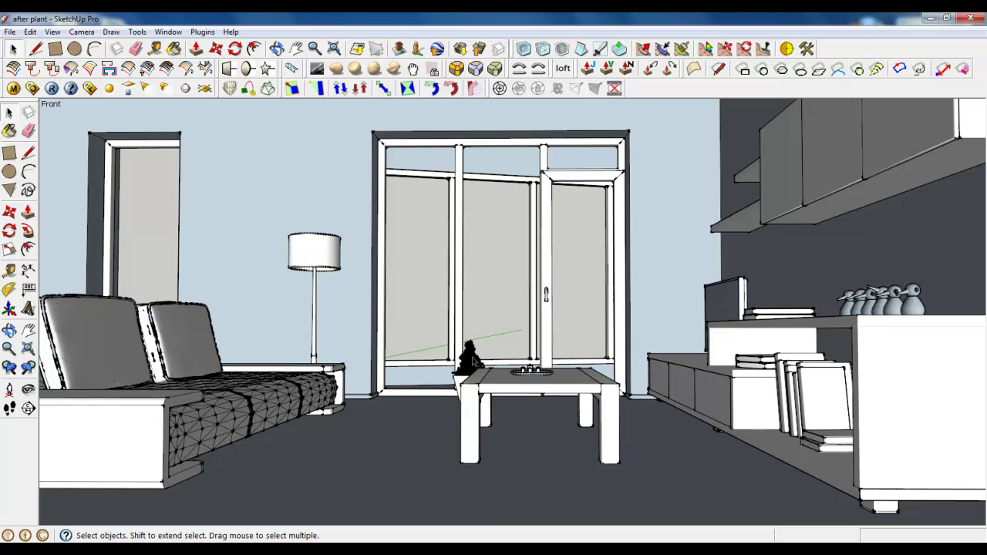
scroll(245, 108, up, 3)
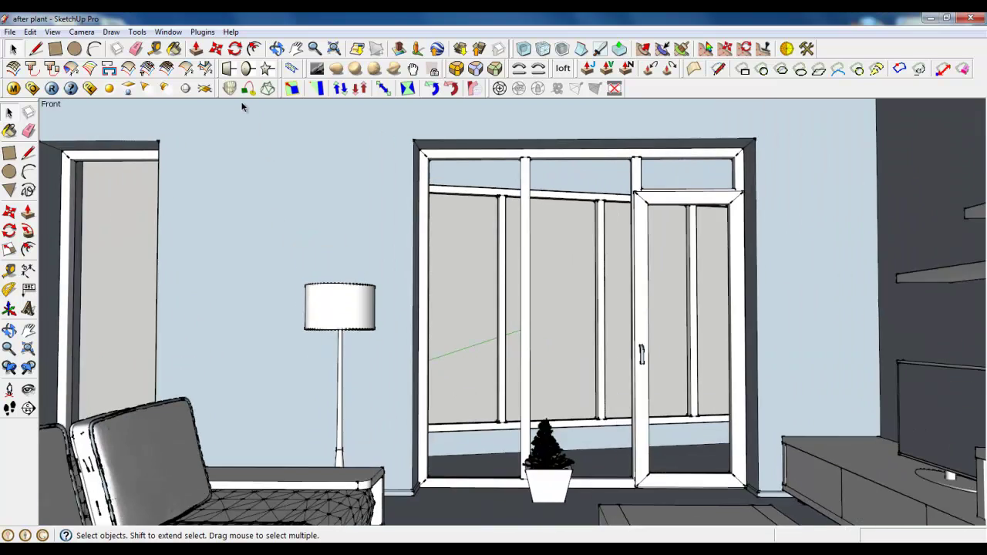
scroll(293, 238, up, 2)
click(54, 49)
scroll(355, 199, up, 1)
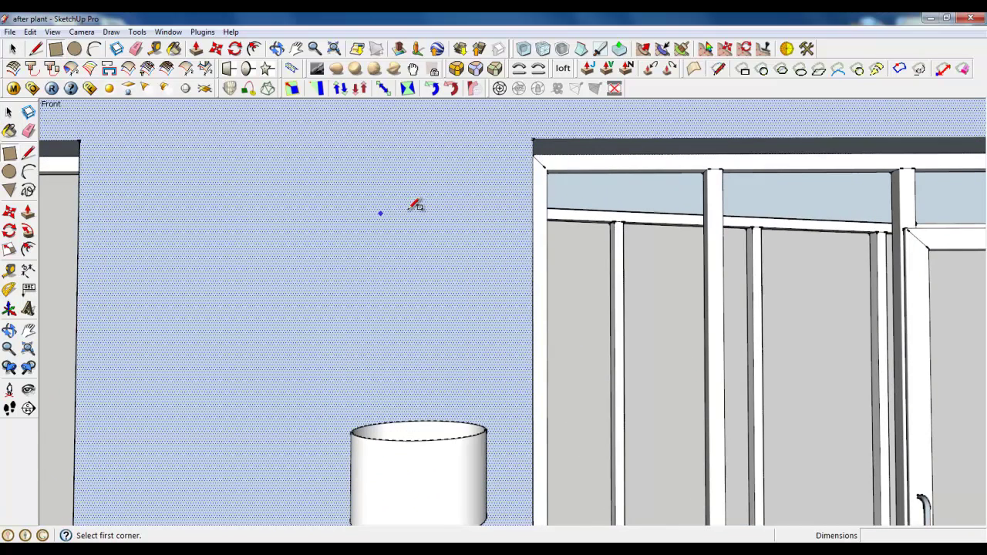
click(443, 205)
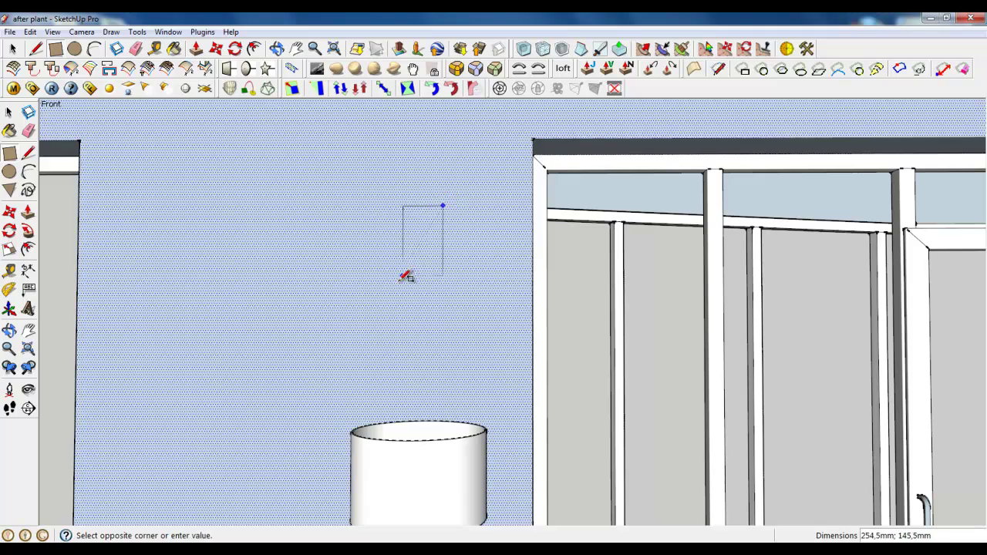
click(369, 310)
middle_drag(335, 239, 446, 272)
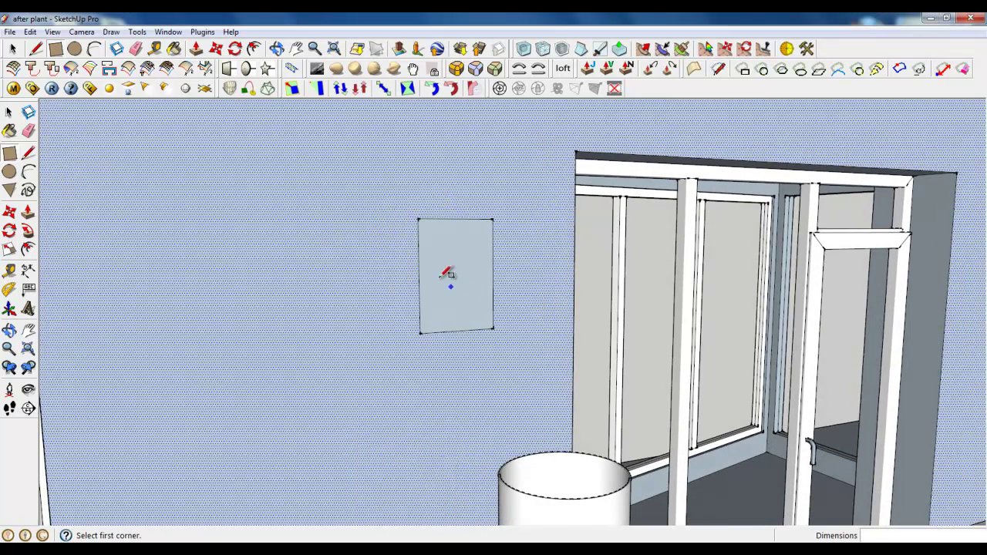
Make the wall rectangle into a group
click(12, 47)
right_click(443, 245)
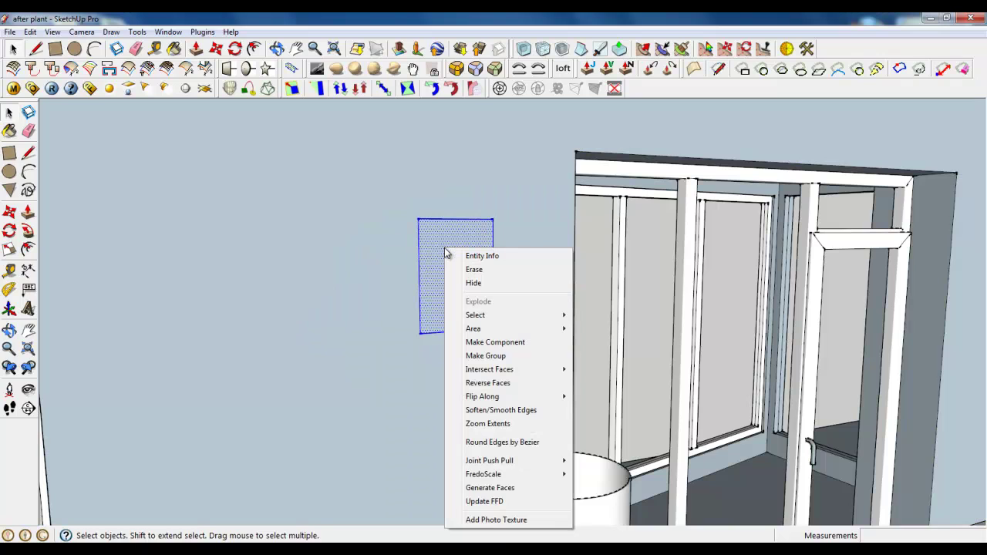
click(486, 355)
scroll(455, 267, up, 3)
scroll(442, 264, up, 2)
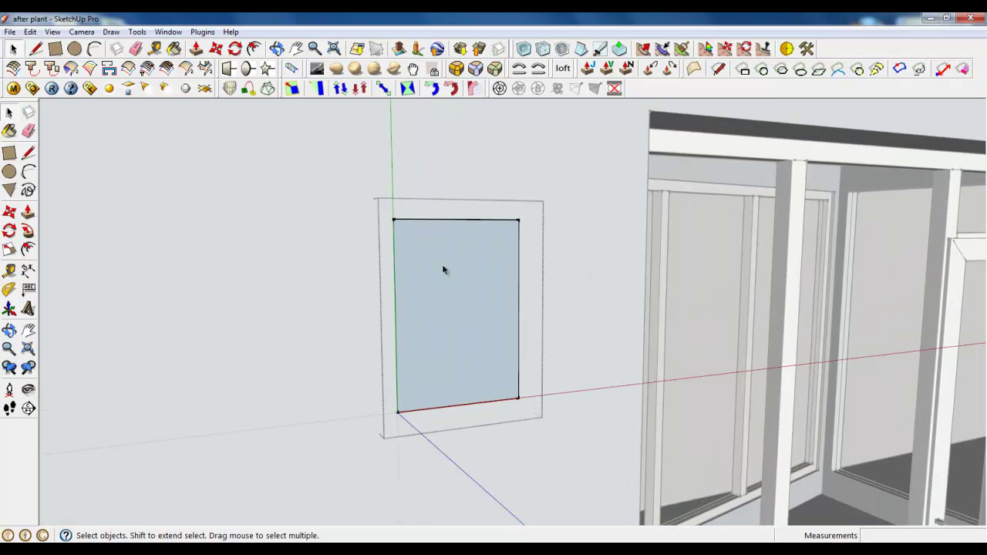
mouse_move(442, 264)
middle_down()
mouse_move(497, 330)
mouse_move(333, 181)
middle_up()
Pull the panel out 18 mm and inset an 18 mm border on its face
click(196, 49)
scroll(437, 313, up, 2)
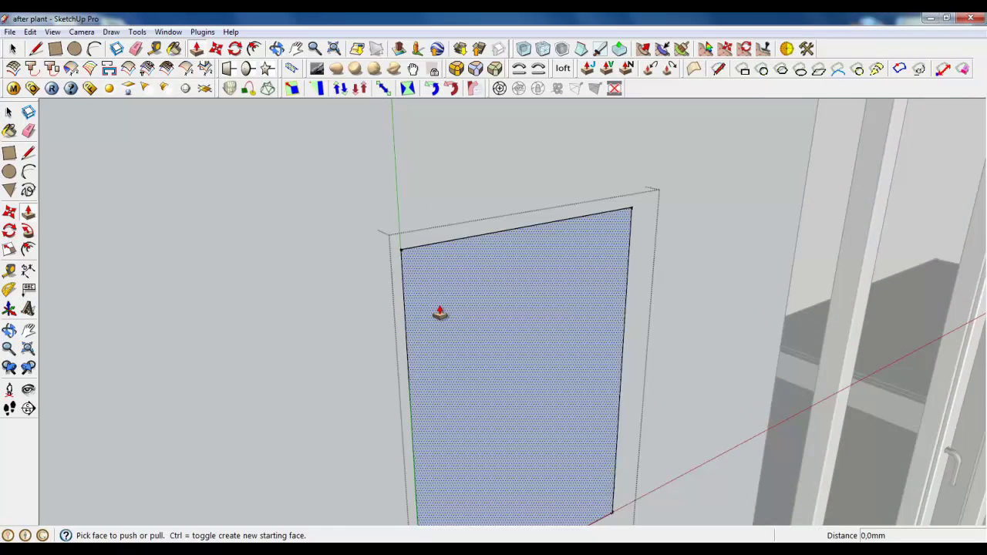
click(452, 287)
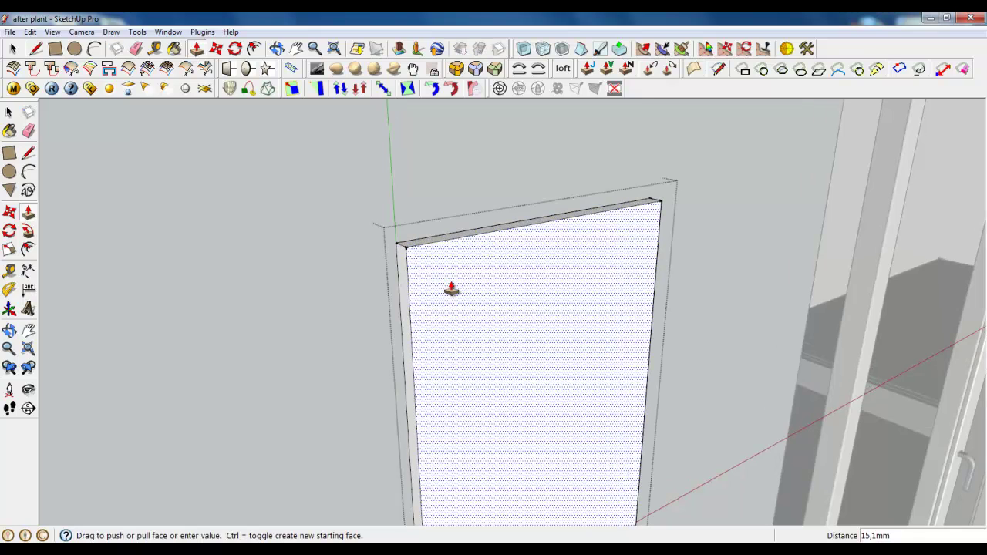
text(18)
key(Return)
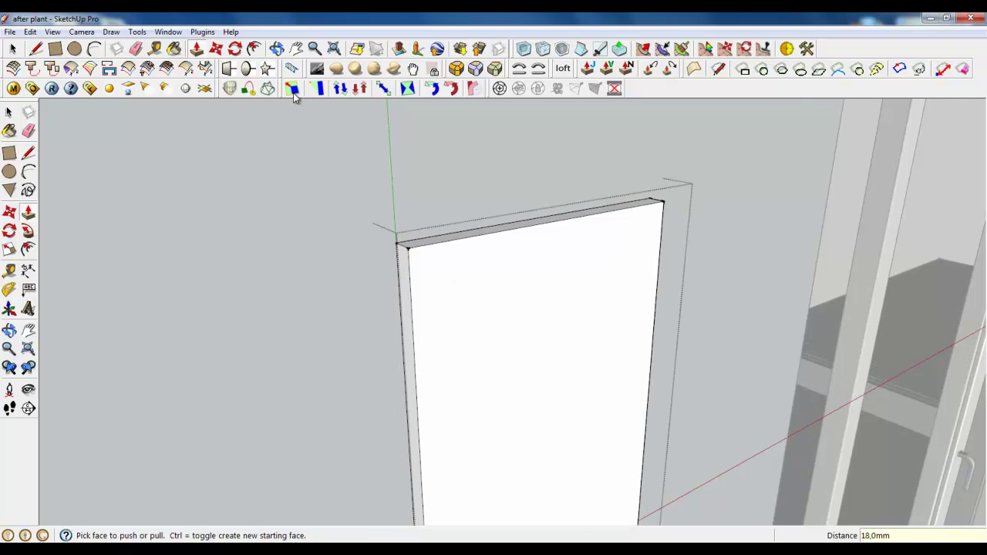
click(255, 49)
click(450, 284)
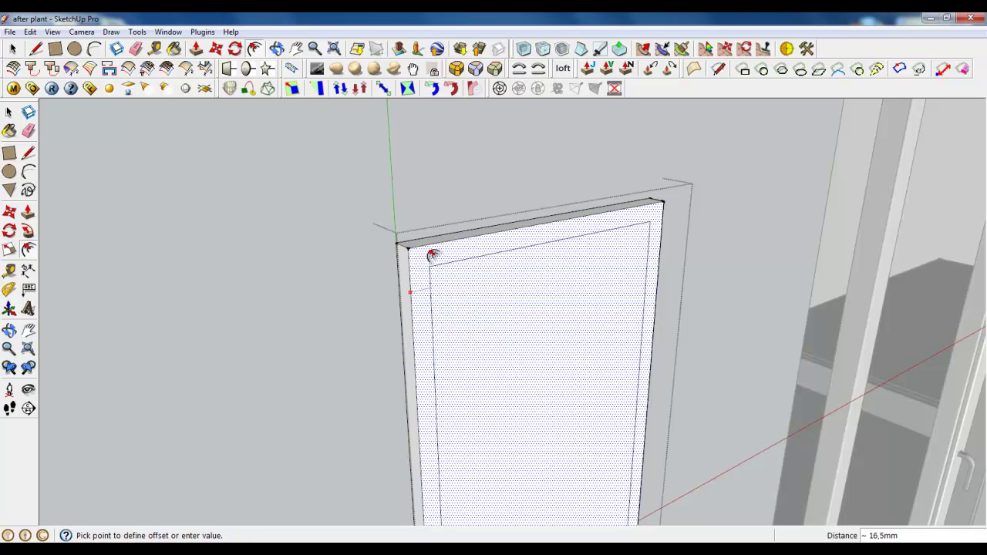
key(Return)
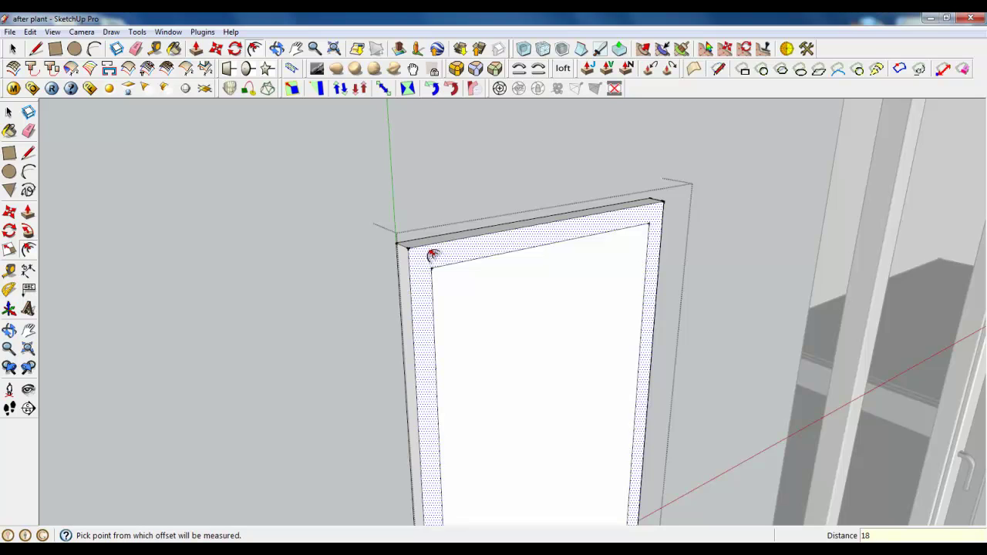
Push the inner face back into the panel to form a shallow recess
click(196, 48)
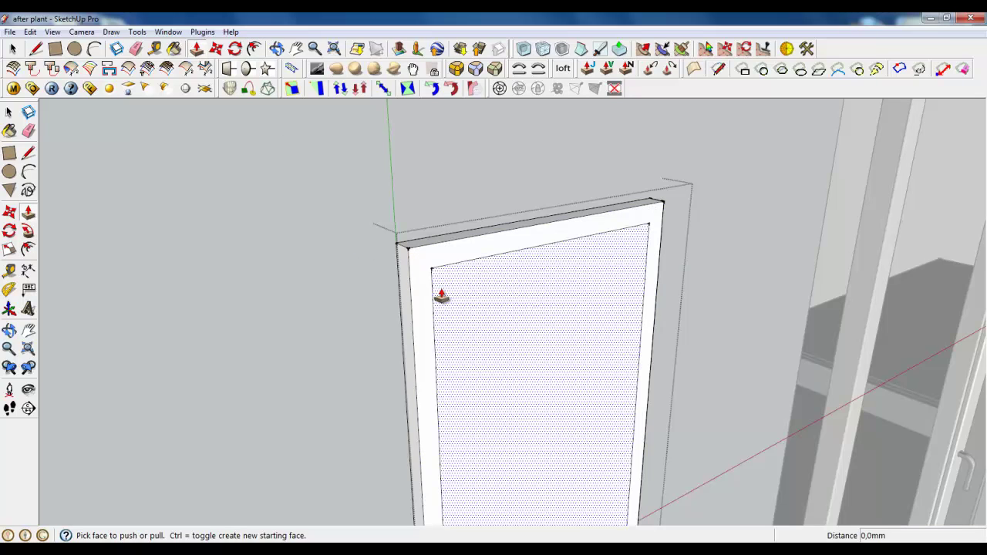
mouse_move(440, 298)
middle_down()
mouse_move(584, 299)
mouse_move(567, 364)
middle_up()
scroll(544, 339, up, 2)
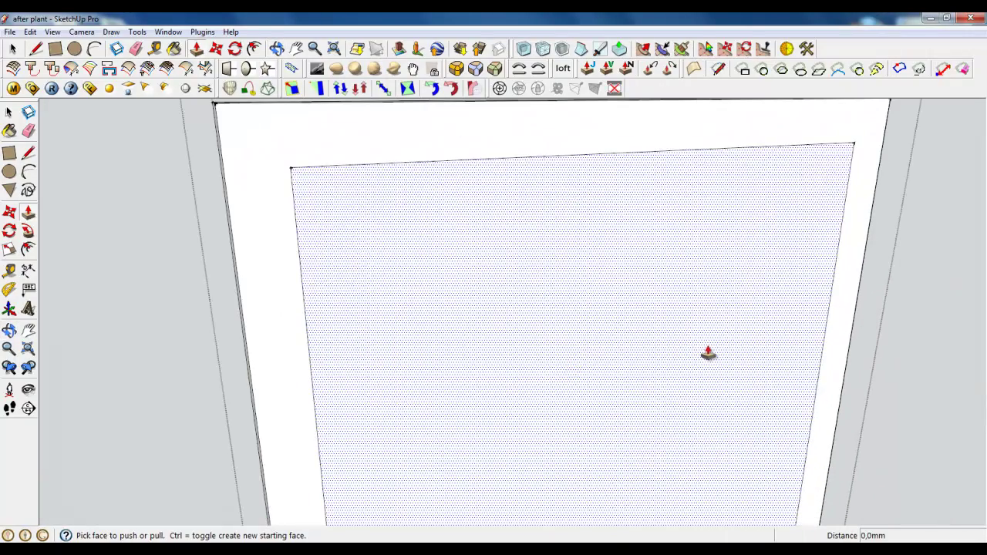
click(708, 353)
drag(695, 334, 668, 316)
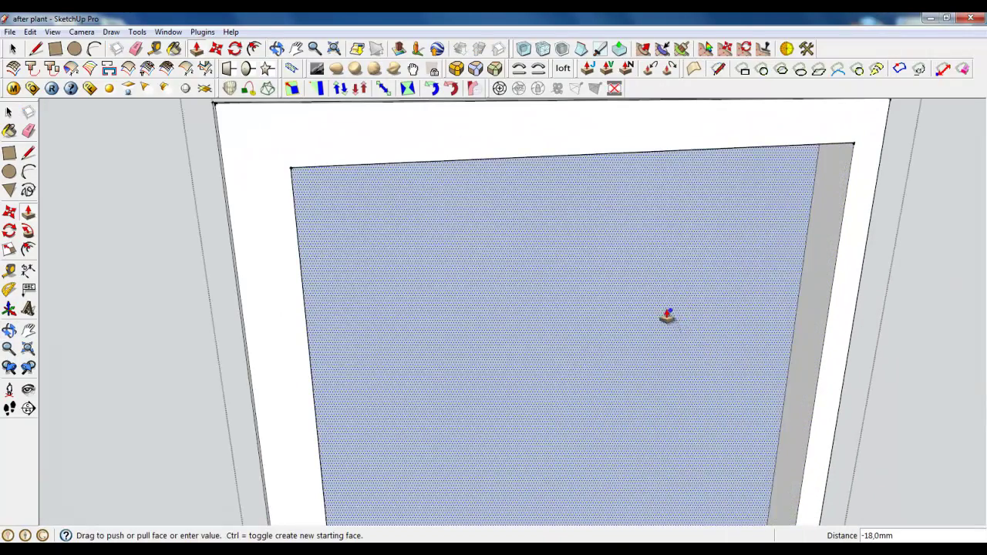
drag(610, 388, 725, 266)
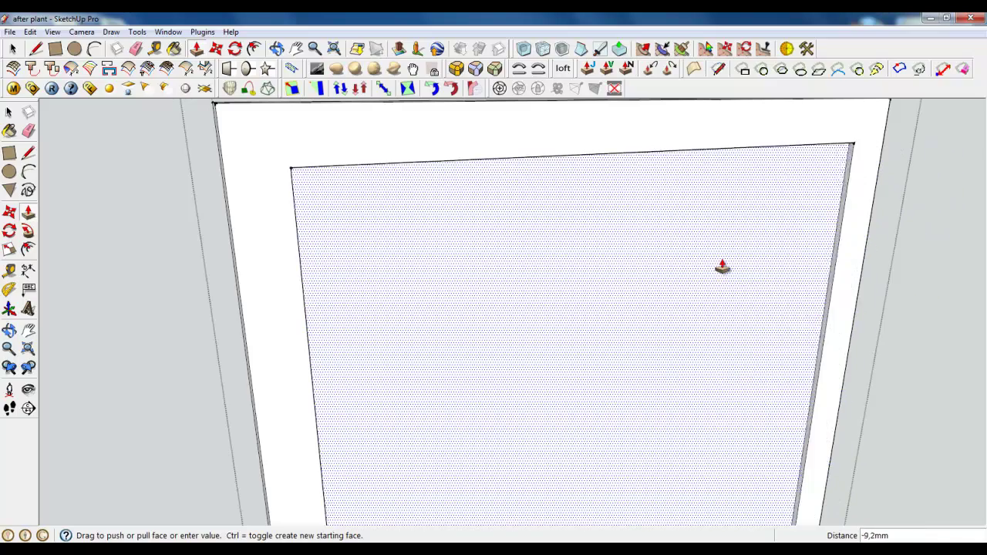
click(287, 157)
Offset two more nested inset outlines on the recessed inner face
key(f)
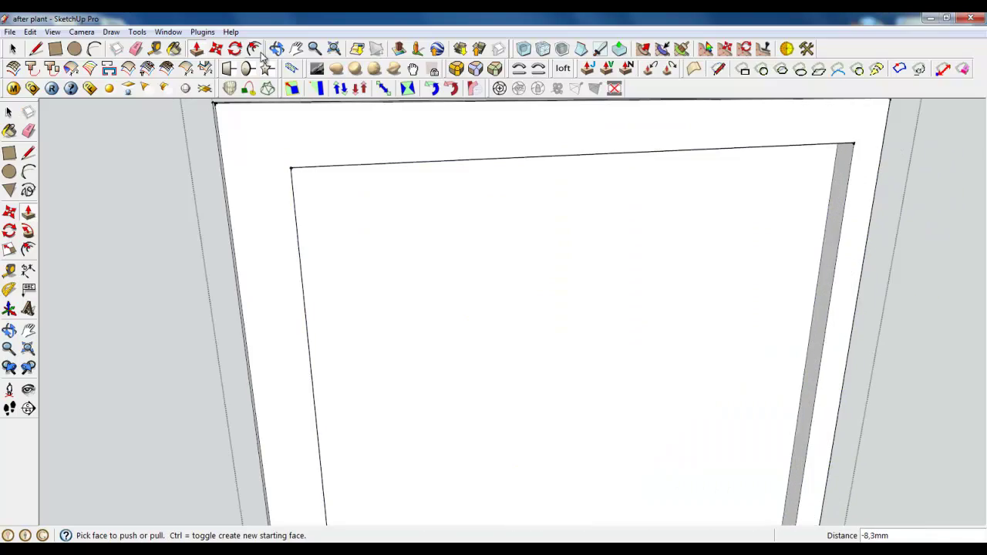
click(398, 159)
click(406, 233)
scroll(535, 330, down, 3)
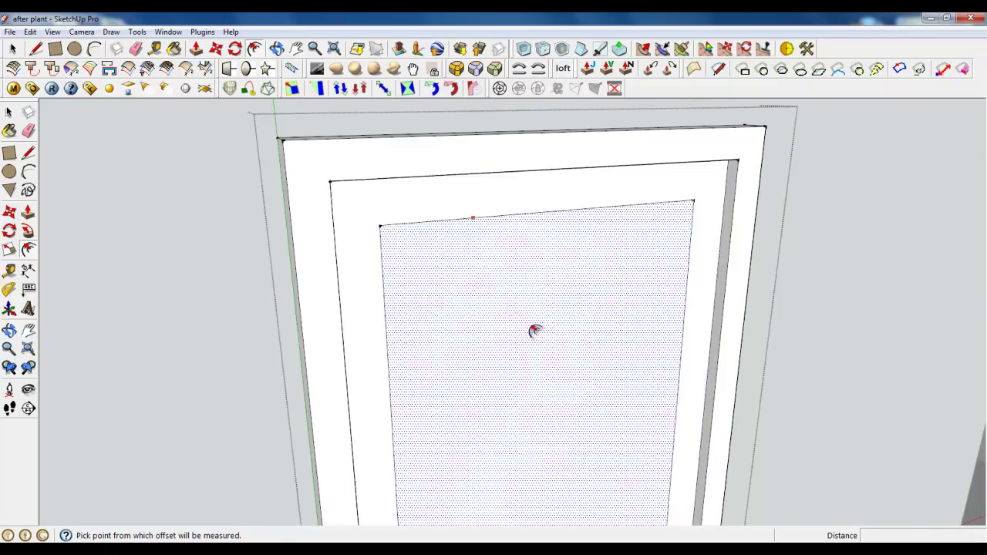
mouse_move(536, 330)
middle_down()
mouse_move(415, 218)
mouse_move(480, 280)
middle_up()
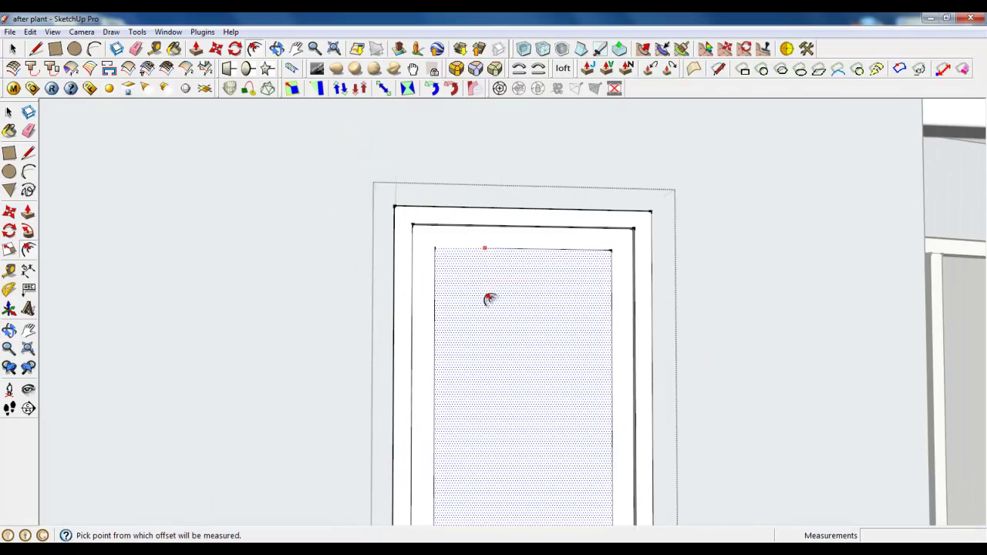
click(489, 299)
click(478, 260)
scroll(475, 235, down, 1)
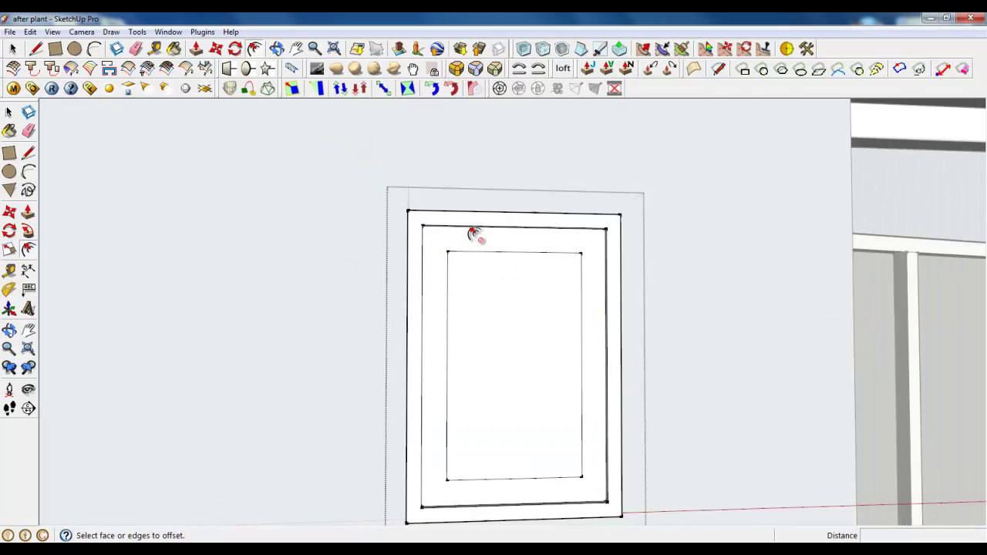
scroll(456, 317, down, 1)
scroll(461, 203, up, 2)
scroll(440, 193, up, 2)
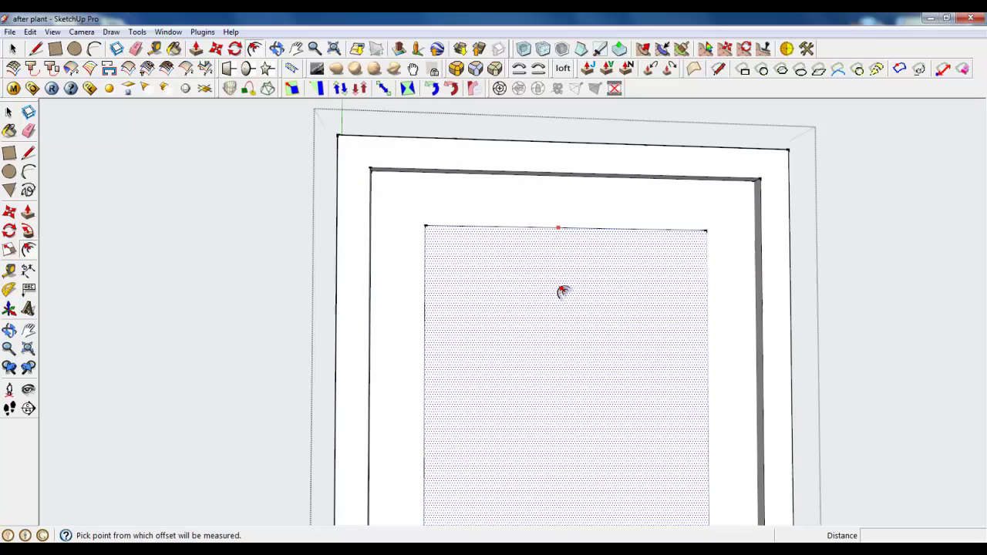
scroll(563, 291, down, 1)
click(13, 48)
scroll(702, 191, up, 3)
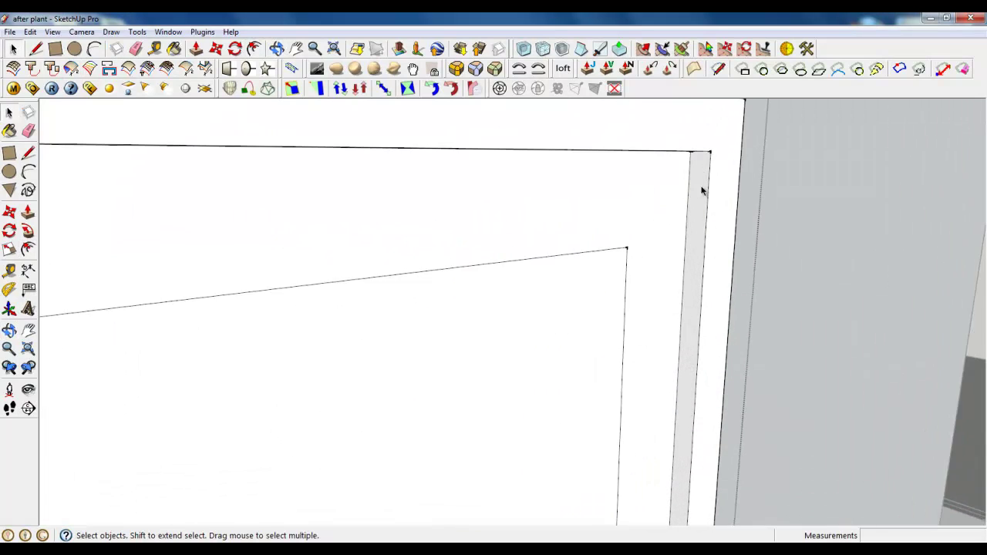
scroll(702, 190, up, 1)
double_click(566, 348)
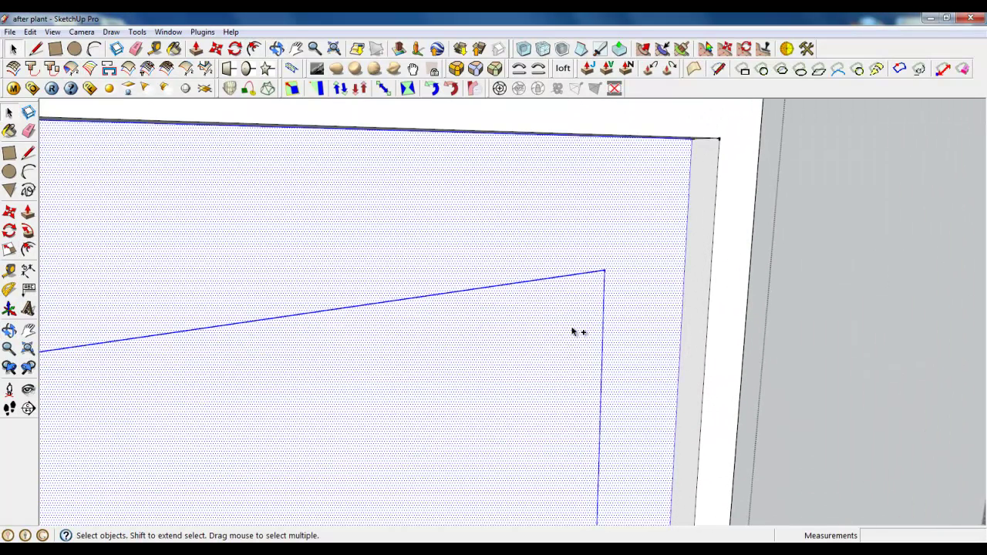
shift+click(572, 332)
double_click(592, 250)
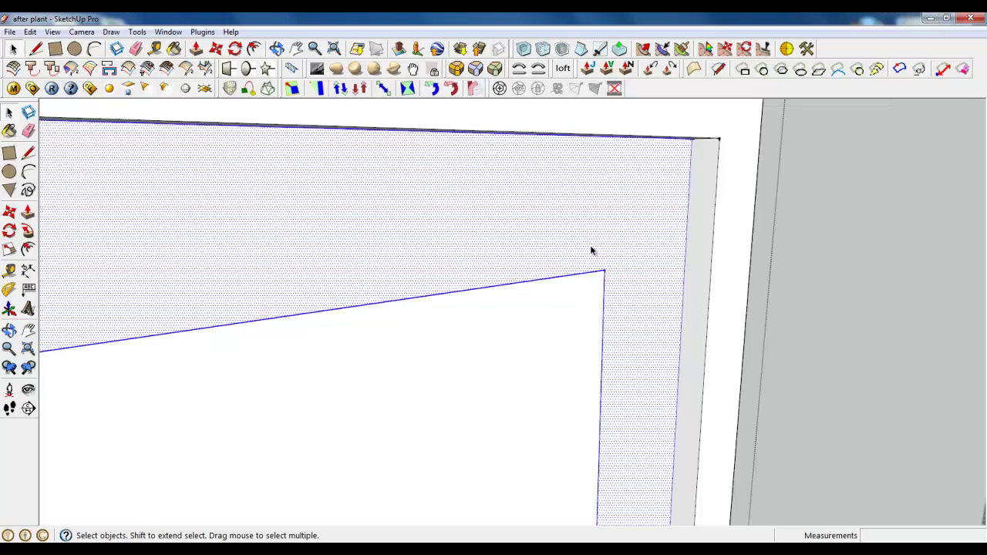
shift+click(579, 317)
scroll(674, 260, up, 2)
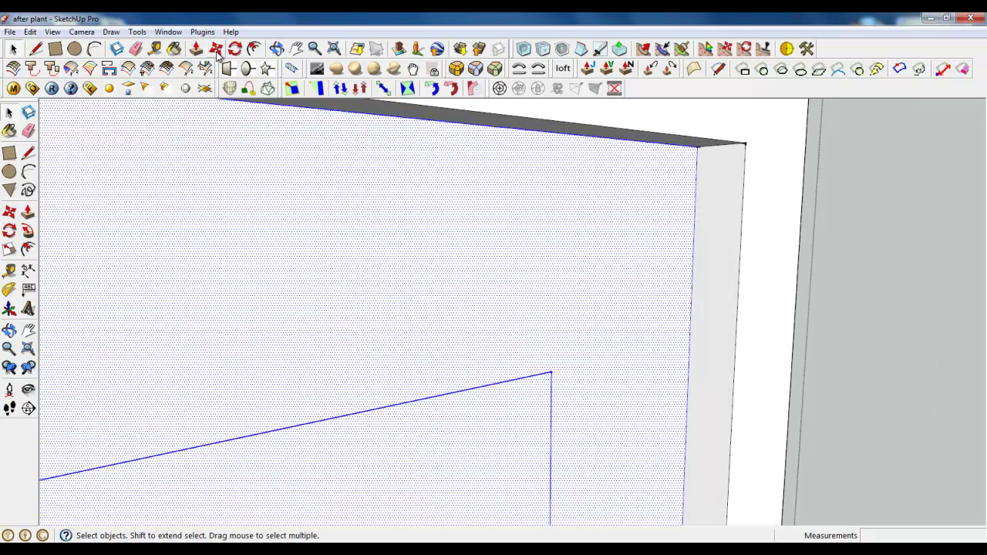
click(218, 53)
scroll(723, 150, up, 1)
scroll(694, 147, up, 1)
key(ctrl)
click(698, 142)
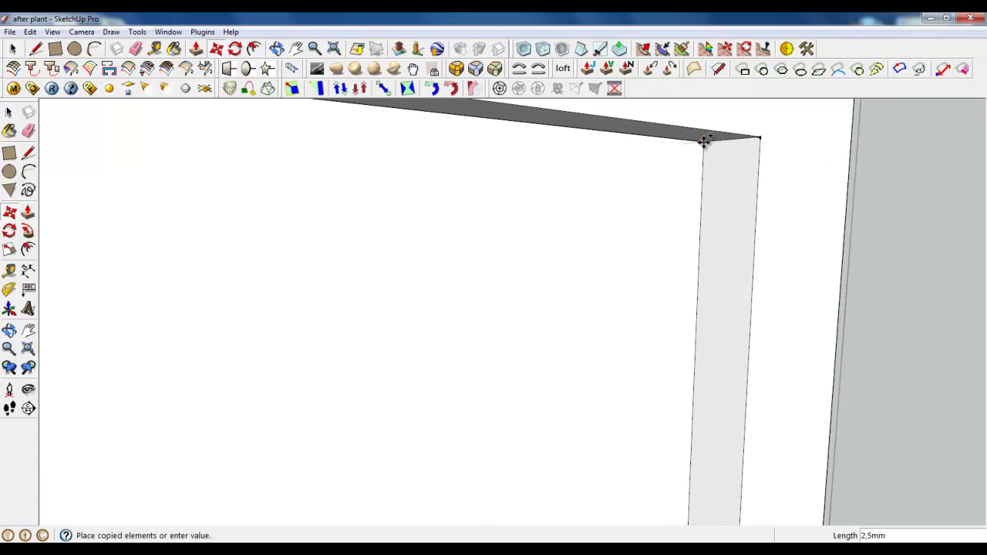
key(Escape)
scroll(704, 142, down, 2)
scroll(704, 142, down, 1)
key(space)
double_click(478, 373)
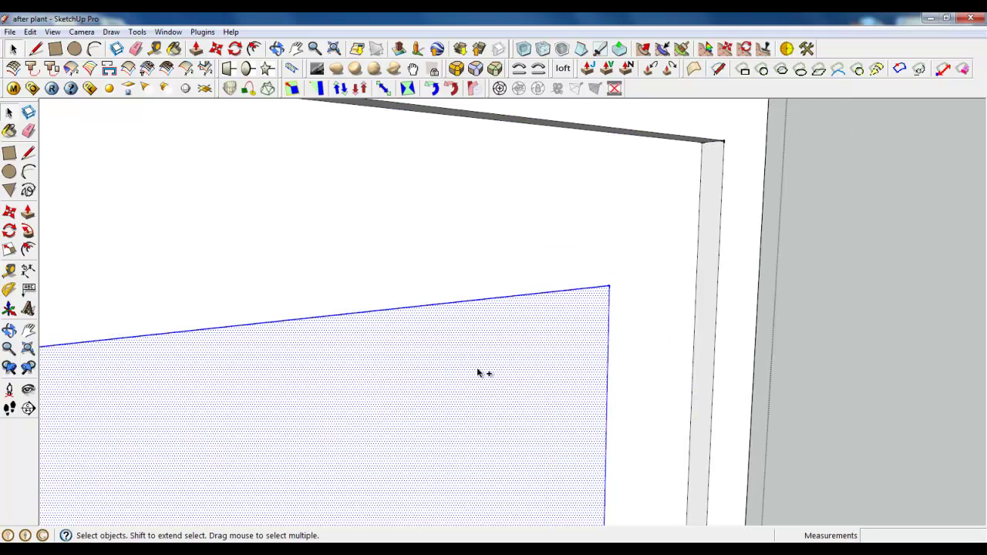
scroll(499, 353, down, 2)
scroll(568, 256, down, 2)
key(Escape)
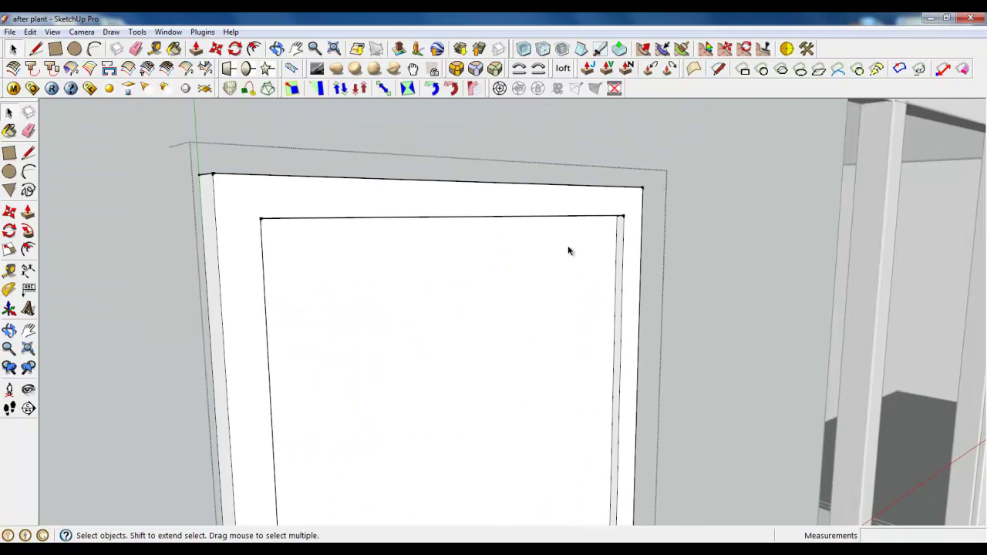
scroll(569, 251, up, 1)
click(543, 238)
scroll(544, 216, down, 2)
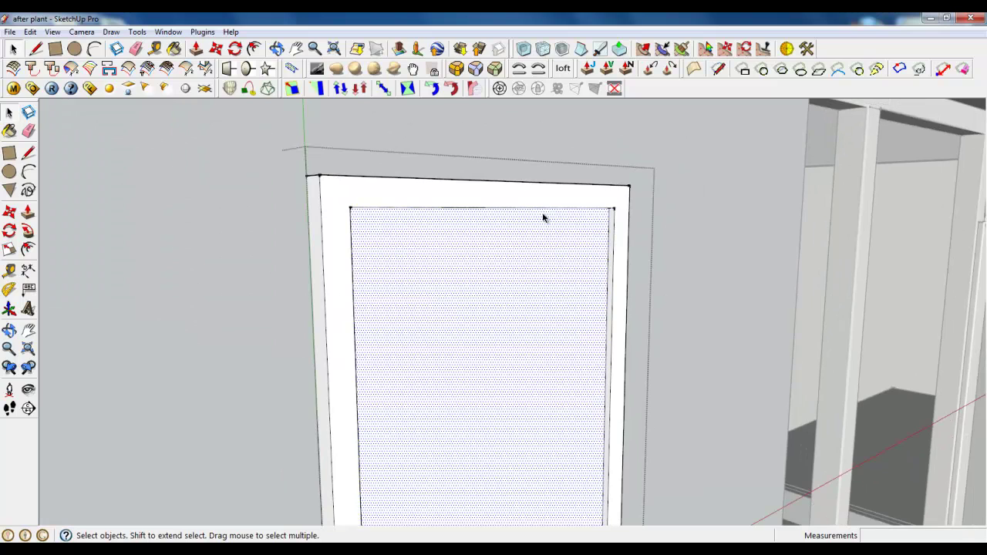
scroll(483, 170, down, 1)
scroll(483, 170, down, 1)
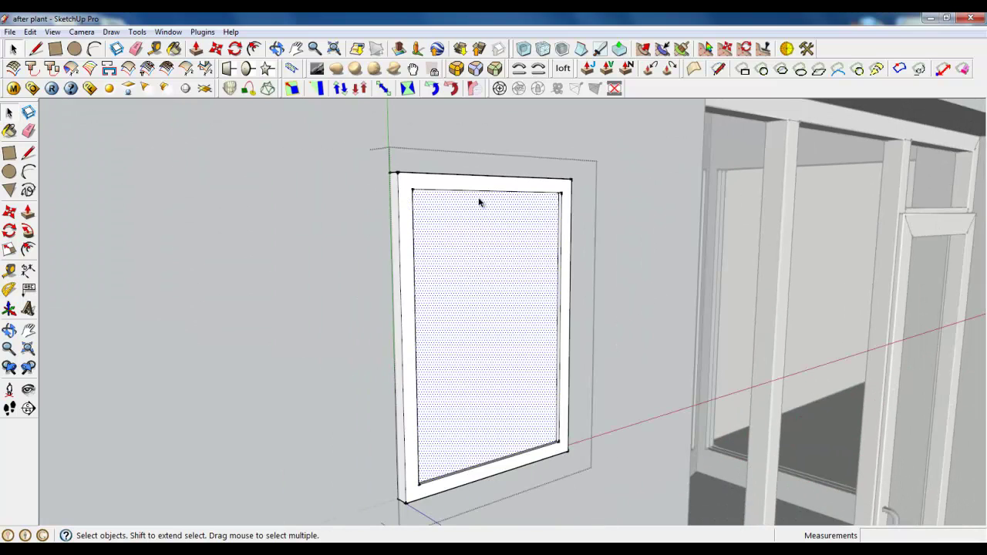
scroll(488, 311, down, 1)
scroll(476, 295, down, 1)
scroll(204, 135, up, 2)
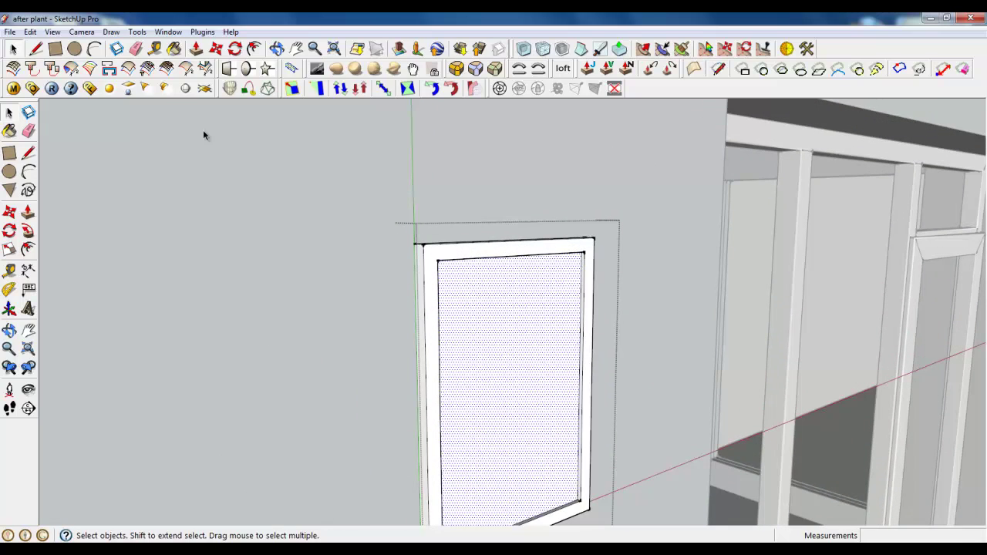
Draw diagonal lines joining inner and outer corners at all four frame corners
click(36, 49)
scroll(590, 247, up, 2)
scroll(591, 246, up, 1)
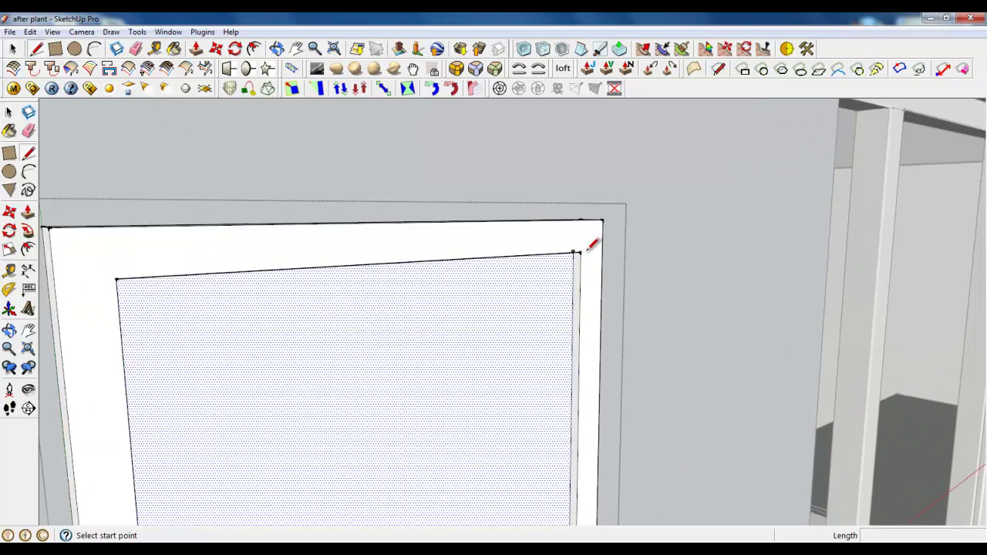
scroll(594, 253, up, 1)
scroll(593, 254, up, 1)
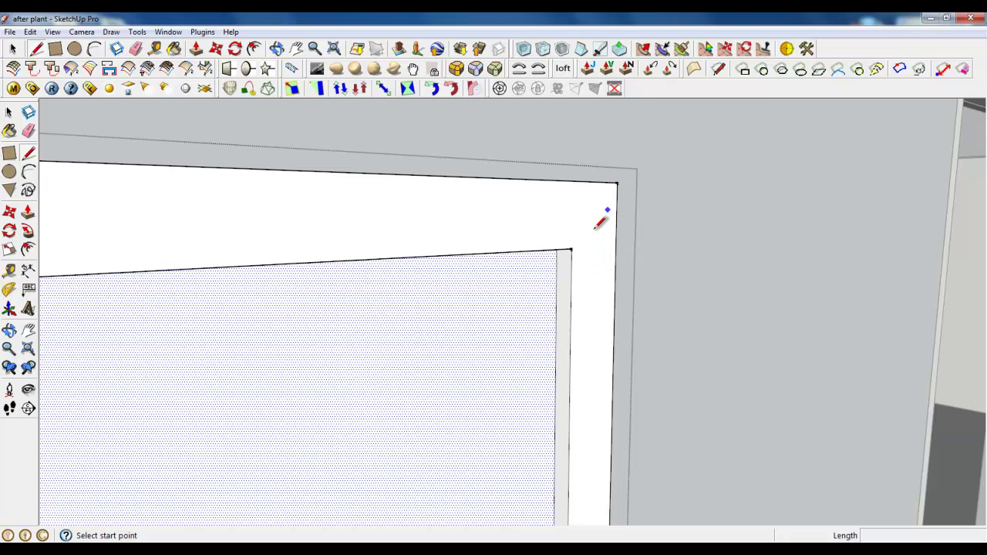
scroll(614, 185, up, 1)
click(614, 185)
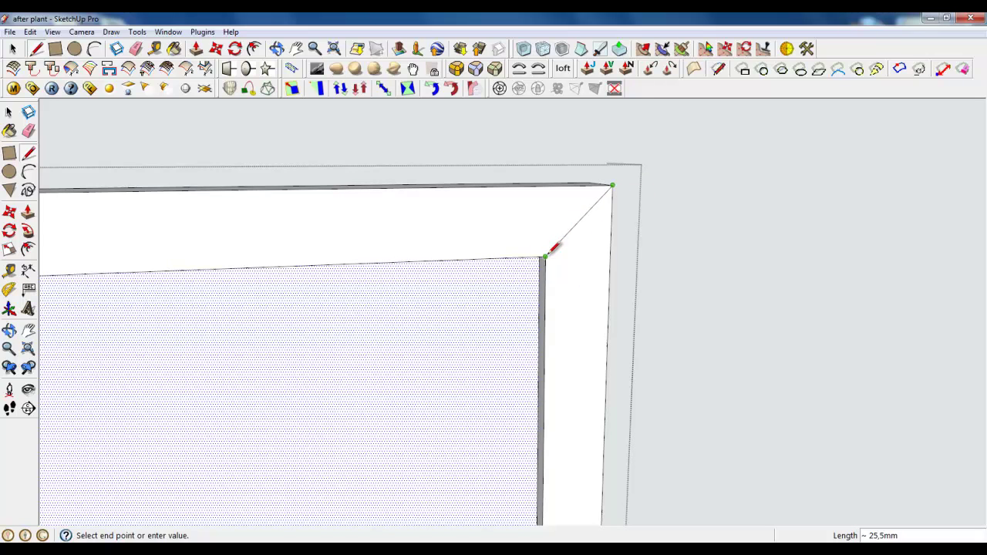
click(546, 256)
scroll(705, 132, down, 2)
scroll(705, 132, down, 2)
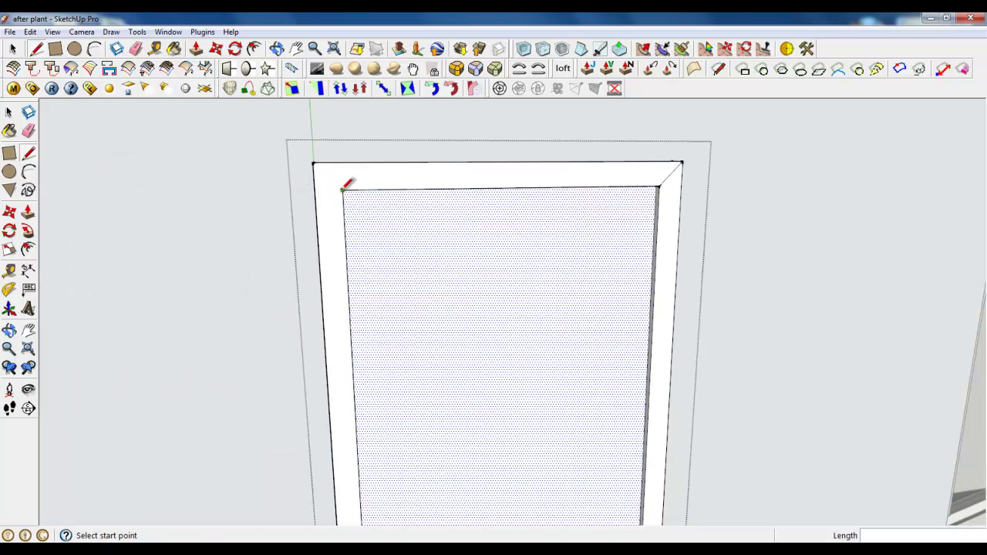
click(344, 189)
click(313, 164)
scroll(522, 368, down, 3)
scroll(543, 380, up, 3)
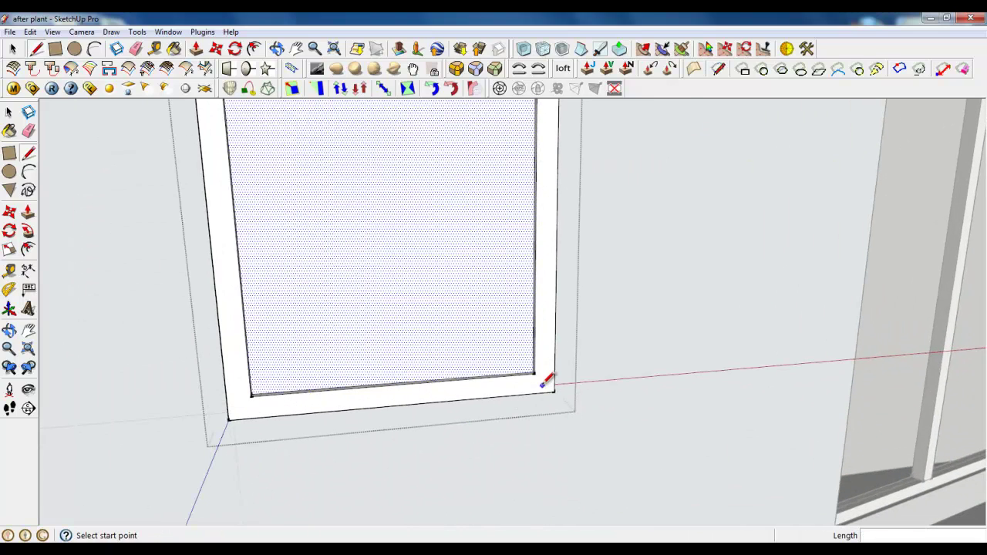
click(534, 375)
click(554, 391)
click(250, 395)
click(229, 420)
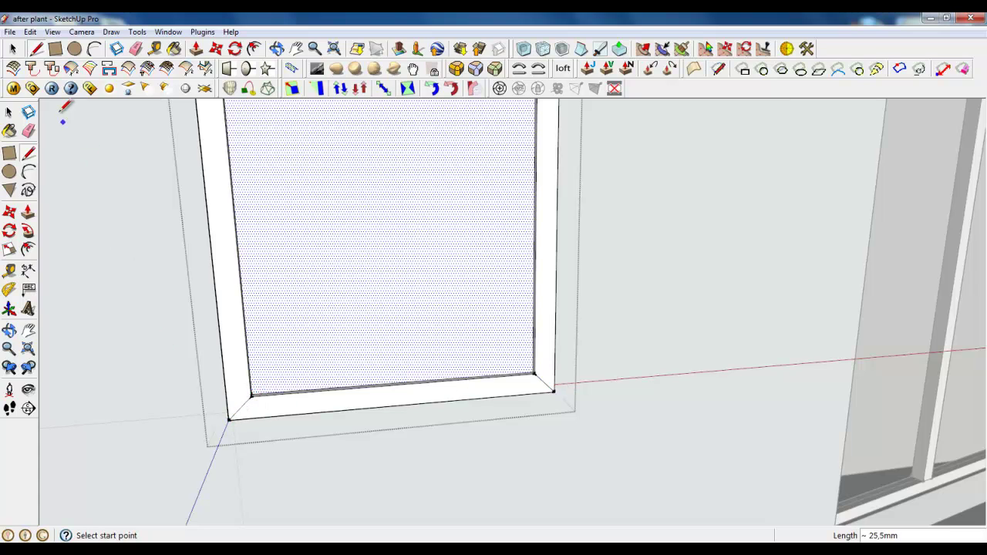
Select the left, top, right and bottom frame strips together
click(13, 49)
scroll(477, 440, down, 3)
scroll(450, 334, up, 3)
scroll(439, 267, up, 3)
click(439, 270)
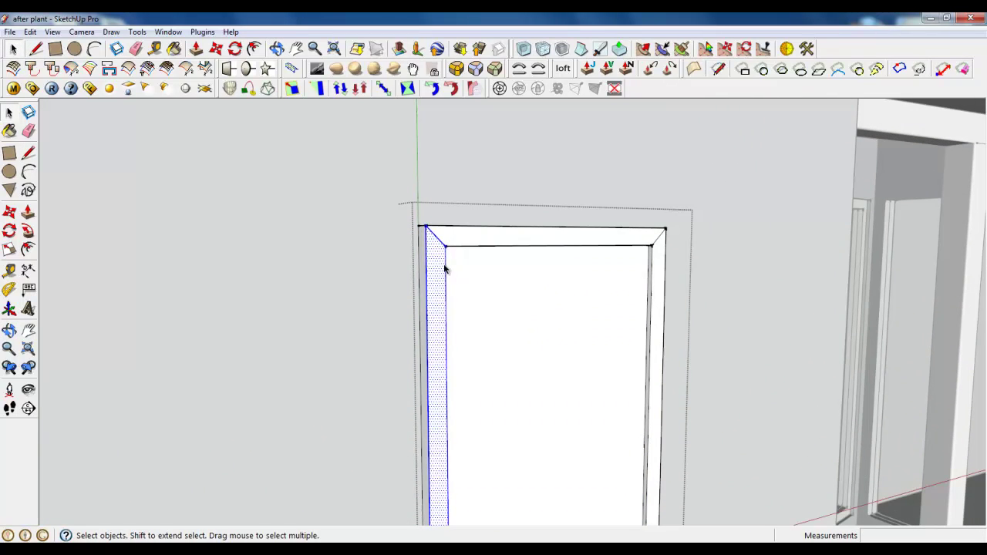
shift+click(455, 245)
shift+click(660, 243)
scroll(661, 231, down, 3)
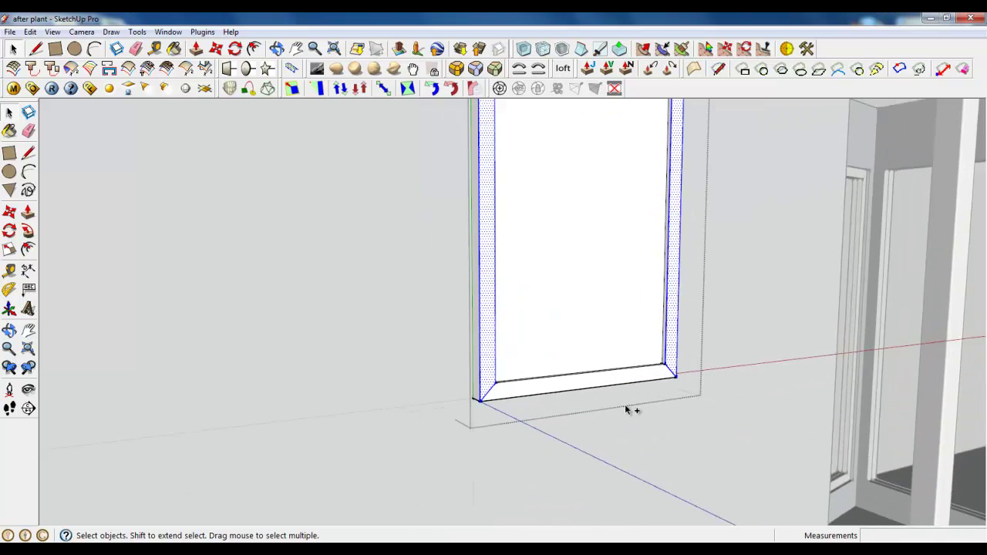
scroll(627, 374, up, 3)
shift+click(626, 374)
scroll(613, 339, down, 3)
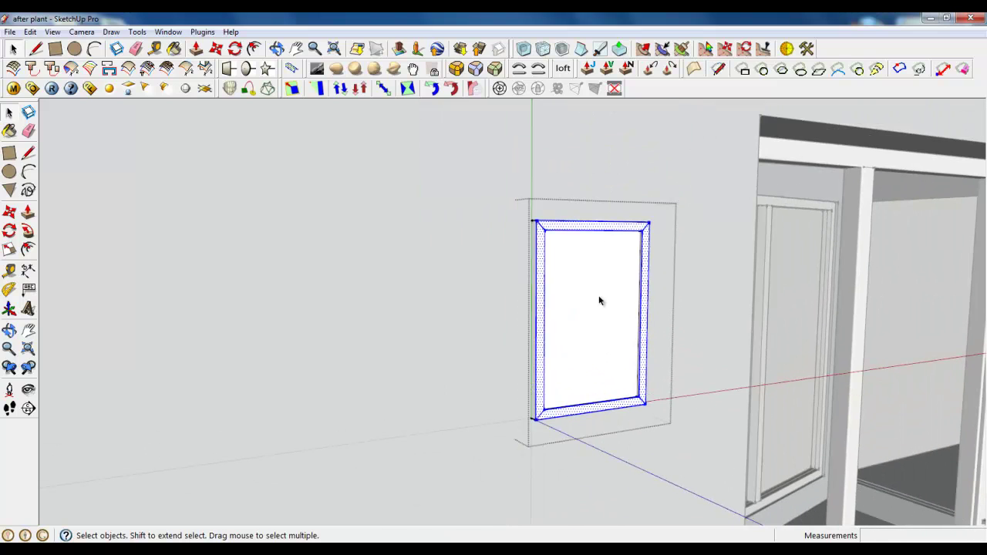
Round the selected frame strips' edges using Round Corner with a 1 mm offset
scroll(494, 124, up, 3)
scroll(494, 123, up, 2)
click(451, 88)
scroll(500, 124, up, 2)
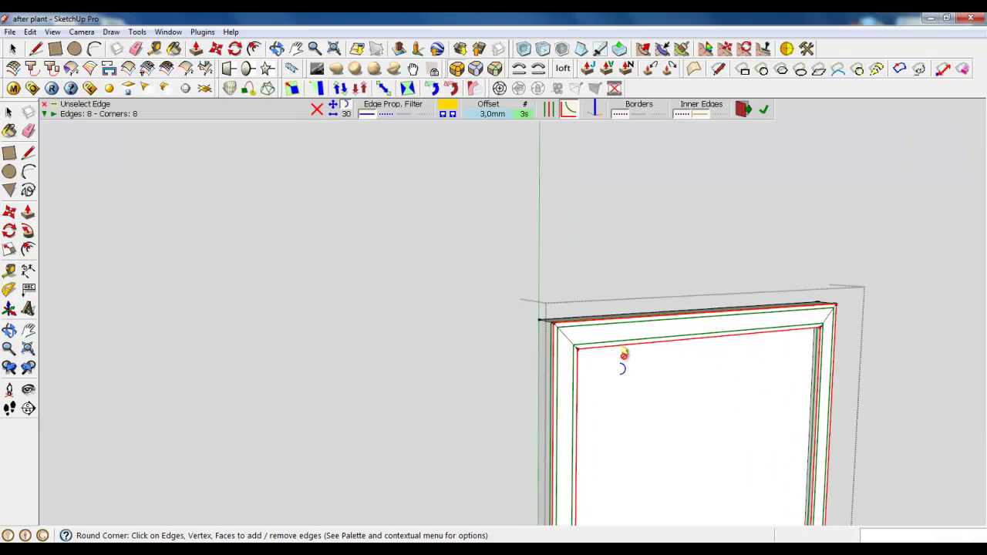
click(498, 116)
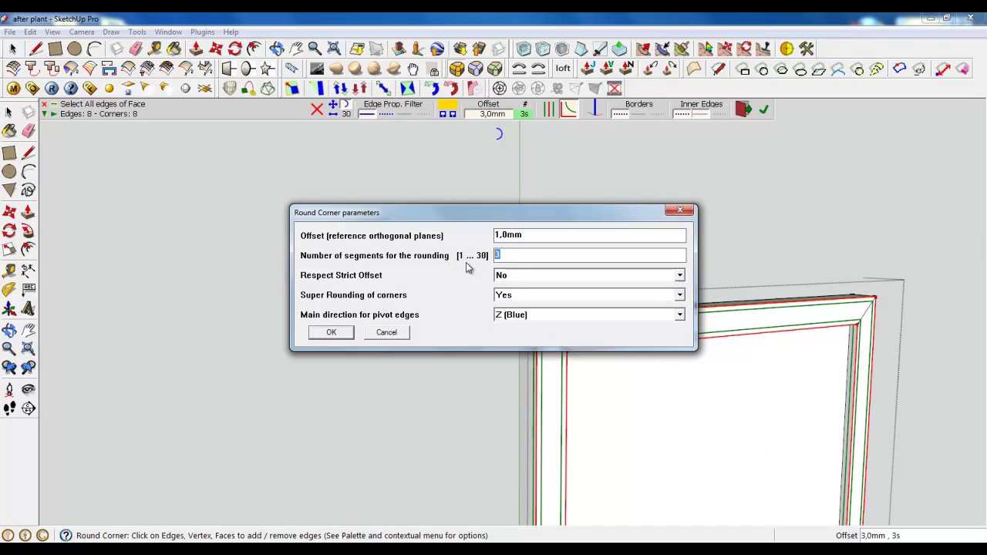
click(327, 334)
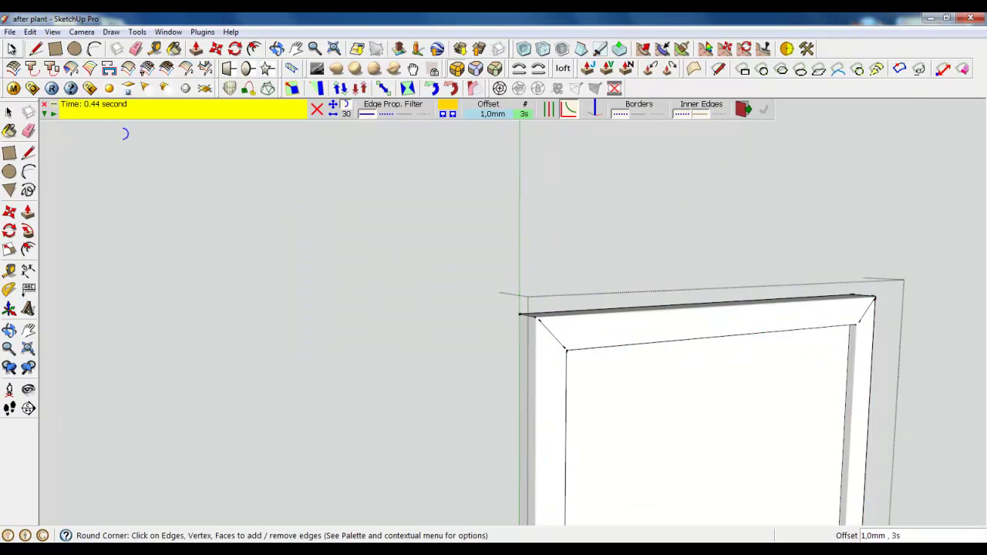
key(space)
scroll(181, 144, down, 3)
scroll(456, 306, down, 2)
Close the frame group being edited
click(456, 306)
scroll(444, 164, down, 2)
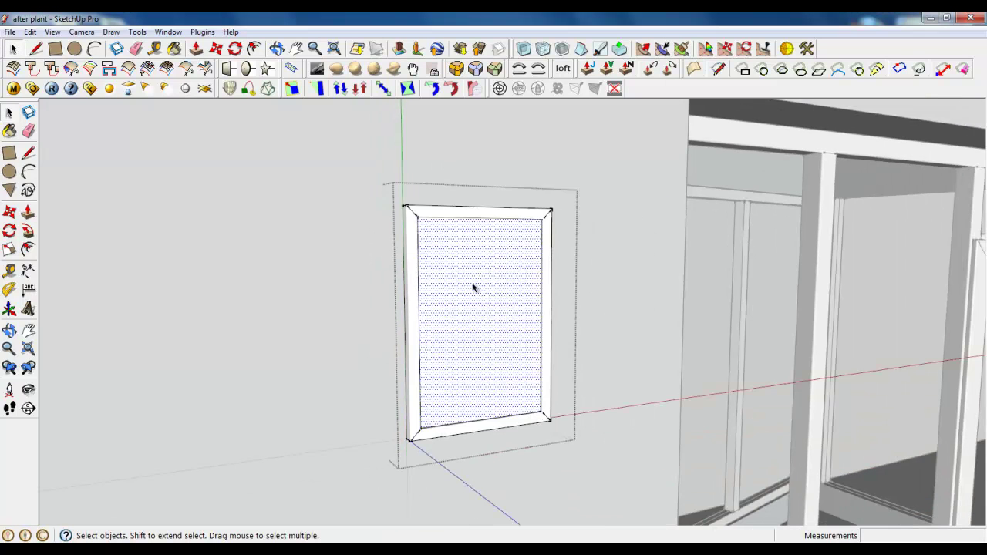
mouse_move(473, 287)
middle_down()
mouse_move(613, 304)
mouse_move(630, 341)
mouse_move(476, 322)
mouse_move(549, 207)
mouse_move(566, 220)
middle_up()
right_click(563, 161)
click(578, 167)
mouse_move(579, 166)
middle_down()
mouse_move(524, 183)
mouse_move(455, 315)
mouse_move(342, 302)
middle_up()
Orbit and zoom toward the floor under the window beside the potted plant
click(326, 214)
scroll(340, 208, down, 3)
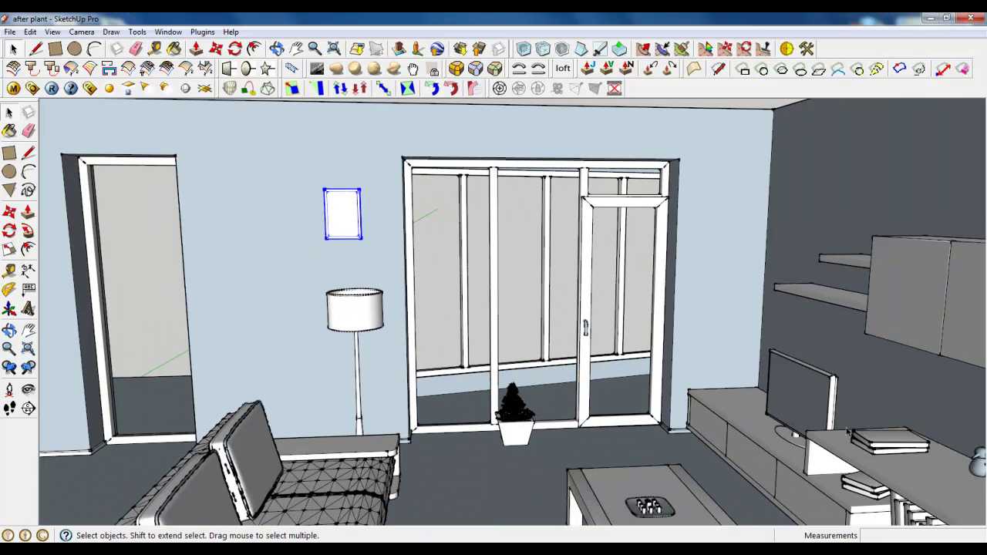
scroll(463, 479, up, 2)
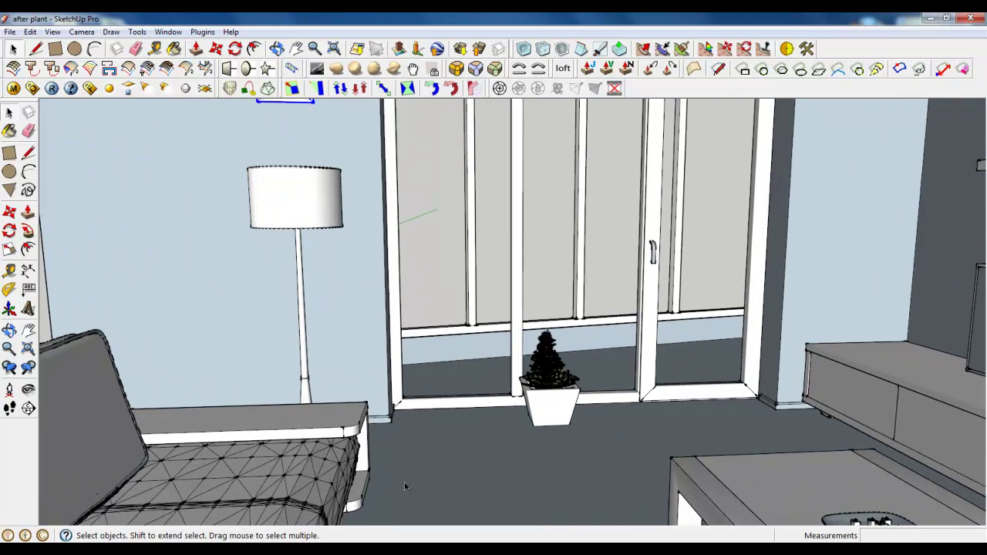
mouse_move(404, 482)
middle_down()
mouse_move(388, 441)
mouse_move(359, 481)
middle_up()
scroll(415, 434, up, 3)
mouse_move(414, 438)
middle_down()
mouse_move(440, 446)
mouse_move(428, 455)
middle_up()
scroll(443, 441, up, 3)
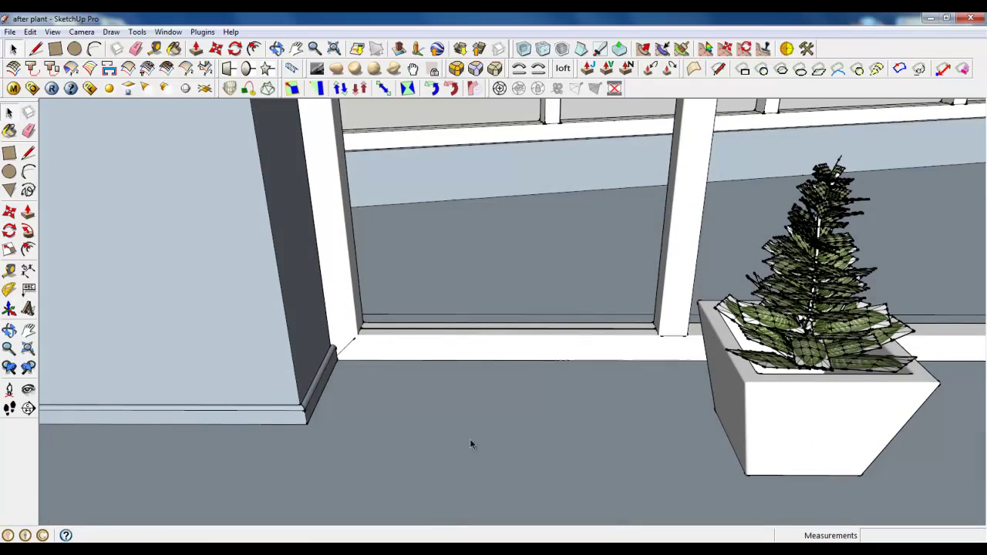
Draw a floor rectangle under the window beside the plant, group it and open it
click(54, 48)
scroll(415, 300, down, 3)
scroll(507, 380, down, 2)
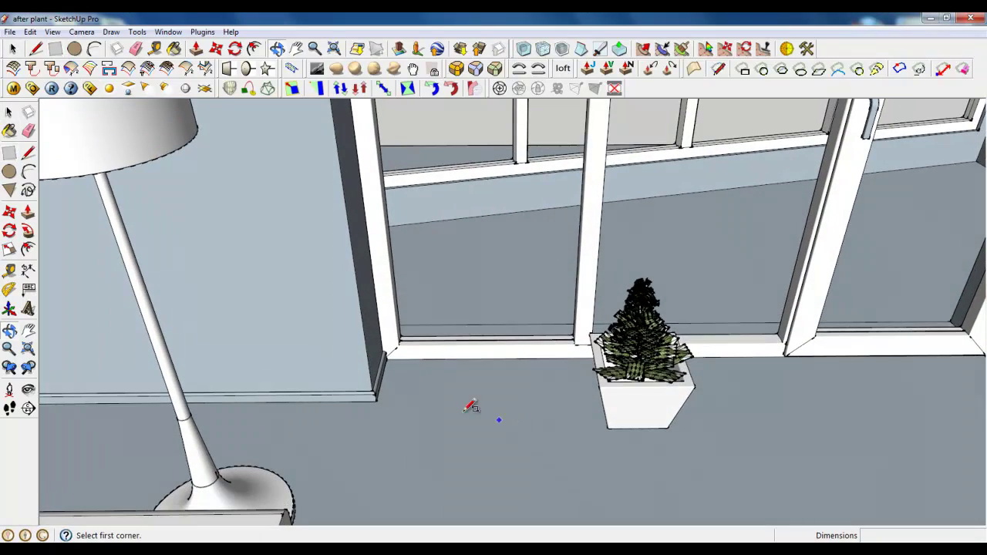
click(402, 382)
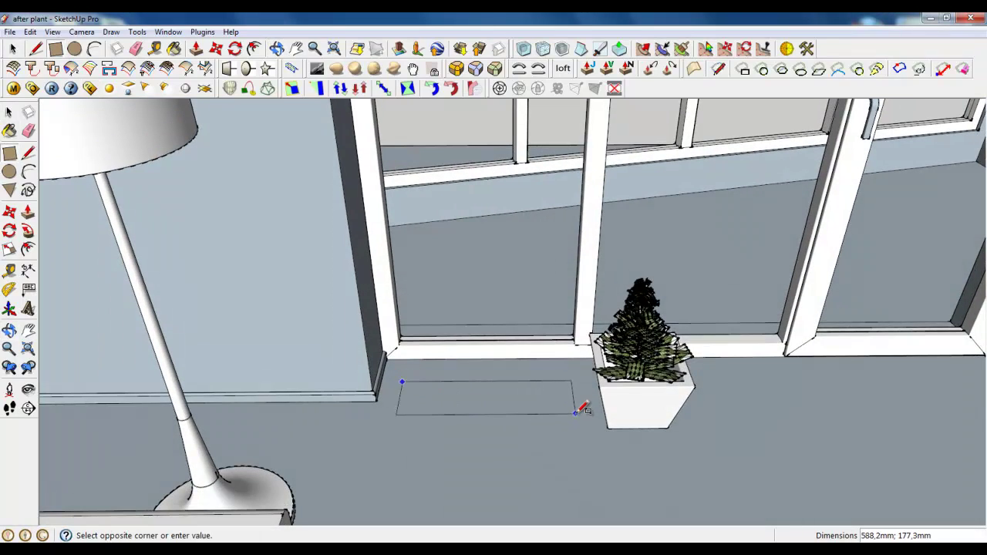
click(574, 409)
key(space)
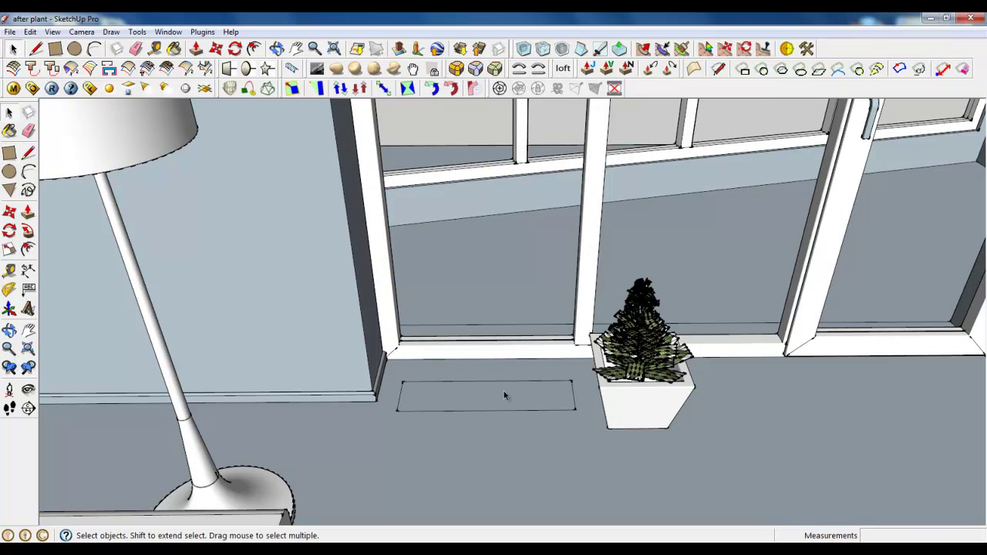
right_click(504, 391)
click(544, 221)
double_click(489, 397)
scroll(356, 392, up, 2)
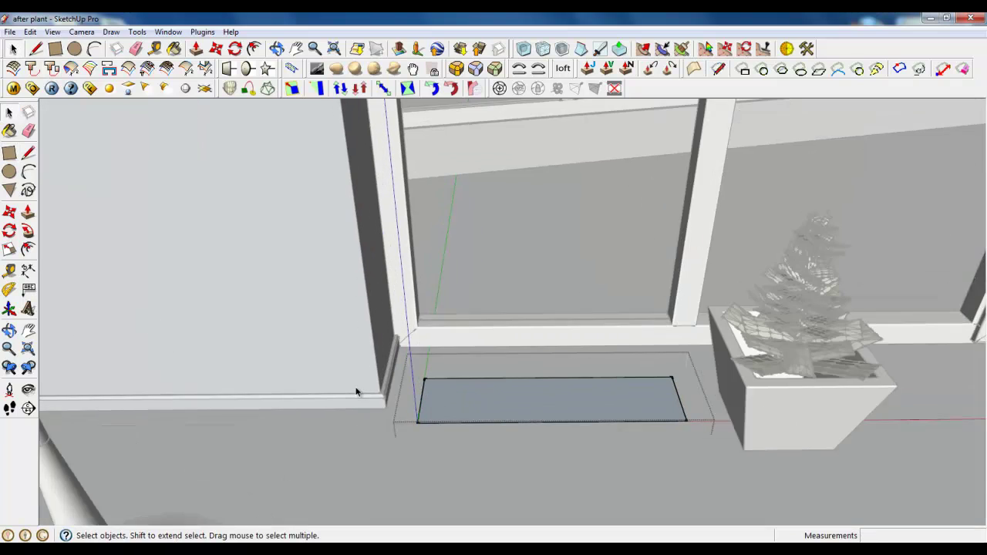
mouse_move(356, 392)
middle_down()
mouse_move(549, 462)
mouse_move(457, 366)
middle_up()
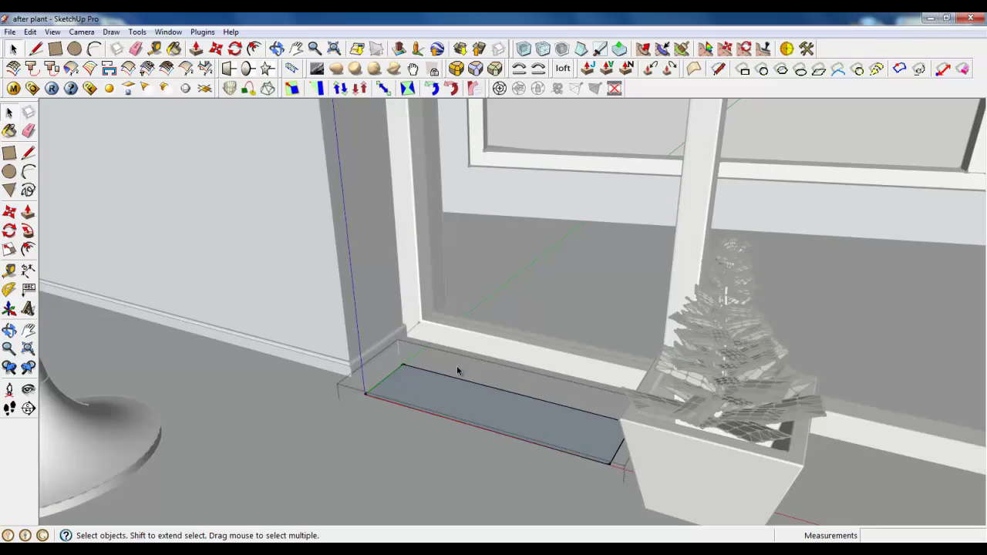
Extrude the floor rectangle up into a tall box
click(197, 49)
drag(403, 365, 368, 277)
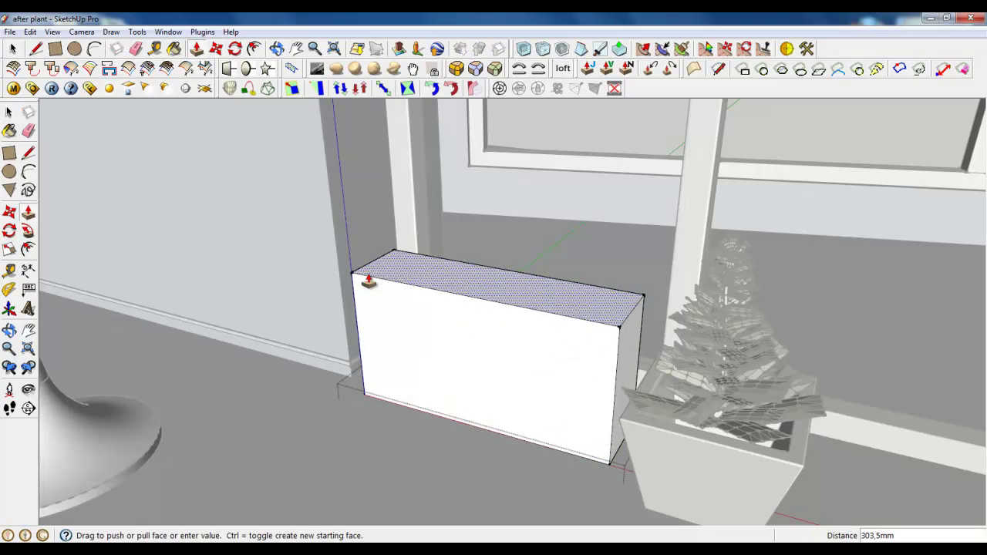
drag(421, 326, 436, 326)
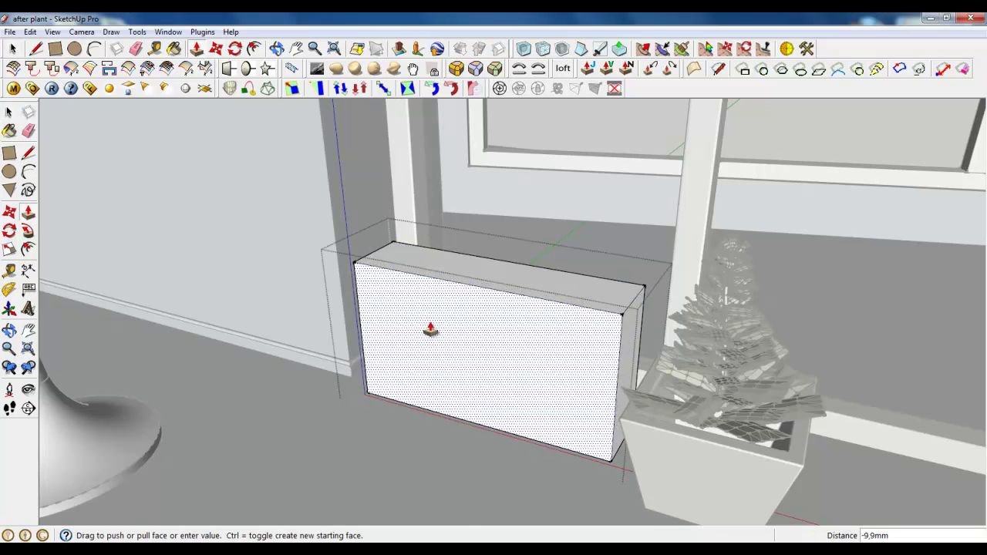
middle_drag(436, 327, 440, 304)
scroll(507, 408, up, 1)
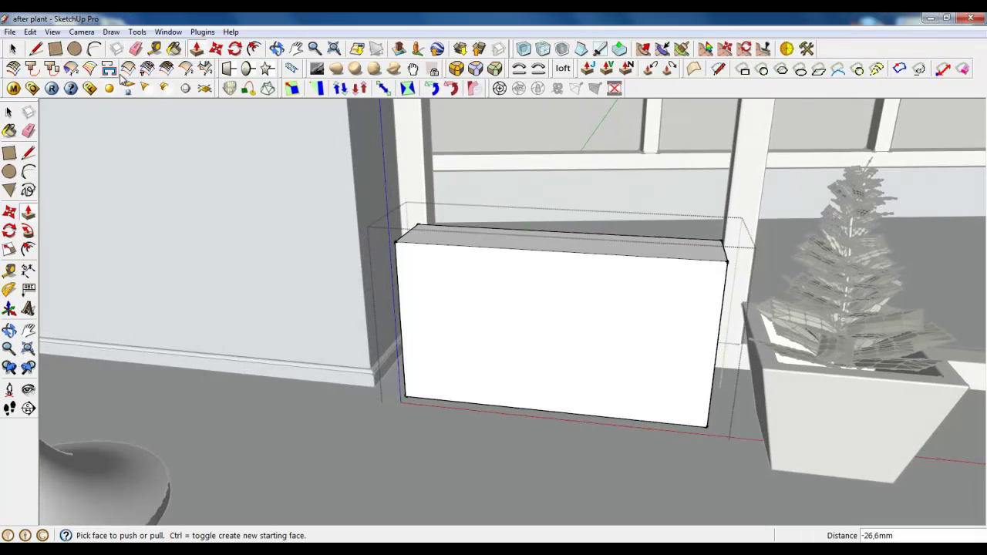
Select the whole box and move it slightly upward
click(13, 48)
triple_click(509, 300)
click(216, 48)
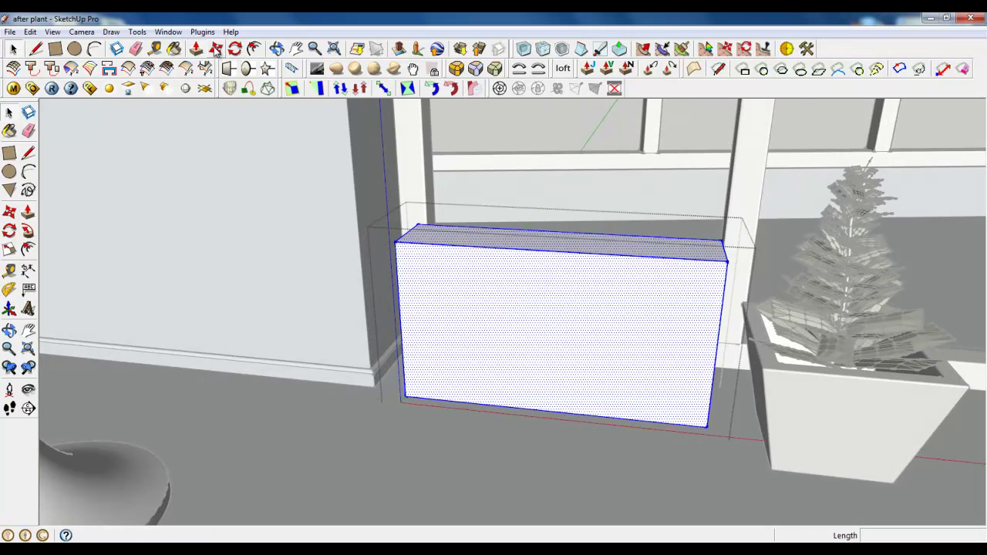
click(548, 342)
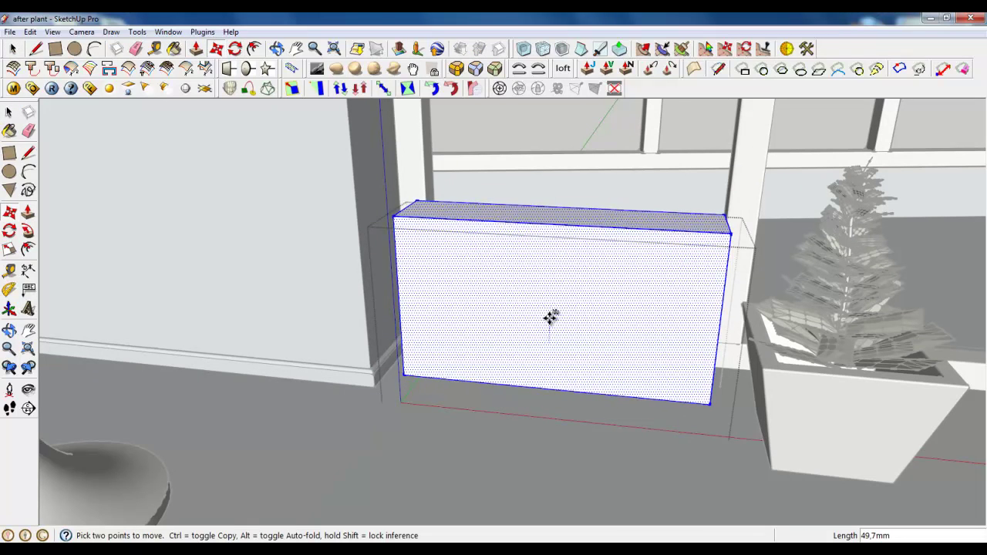
click(548, 319)
key(space)
scroll(665, 356, down, 2)
middle_drag(665, 357, 655, 347)
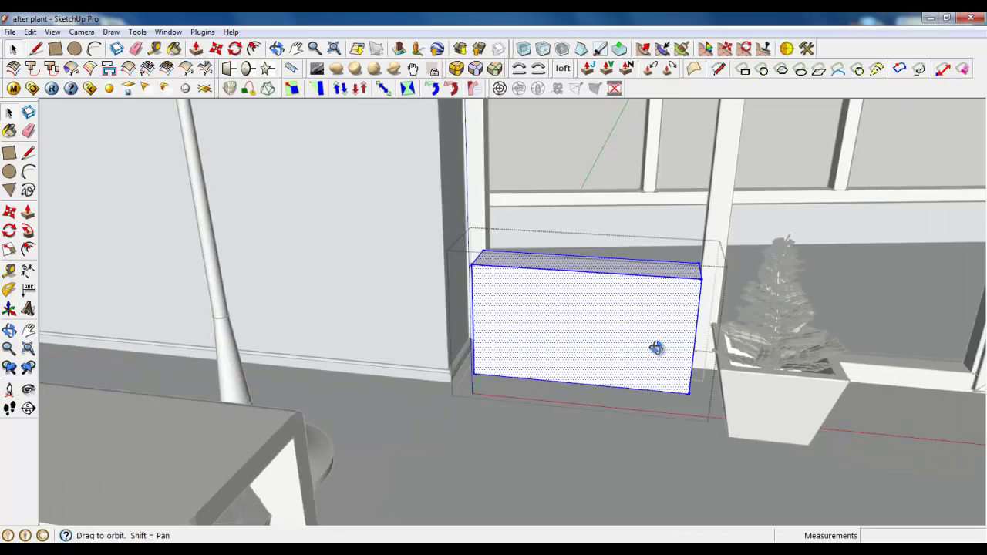
scroll(673, 326, up, 2)
scroll(647, 337, up, 2)
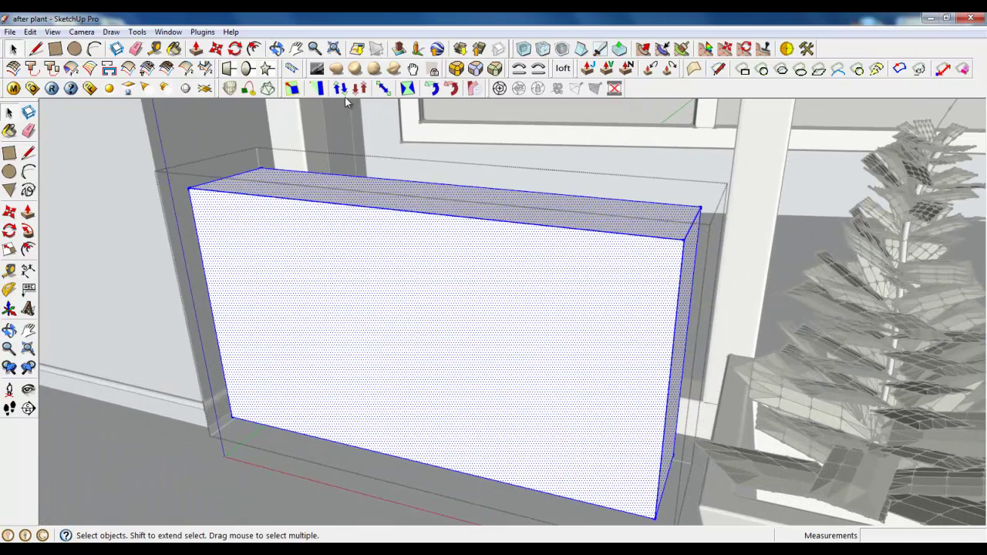
Apply Round Corner to the heater box with 15 mm offset and 6 segments
click(456, 70)
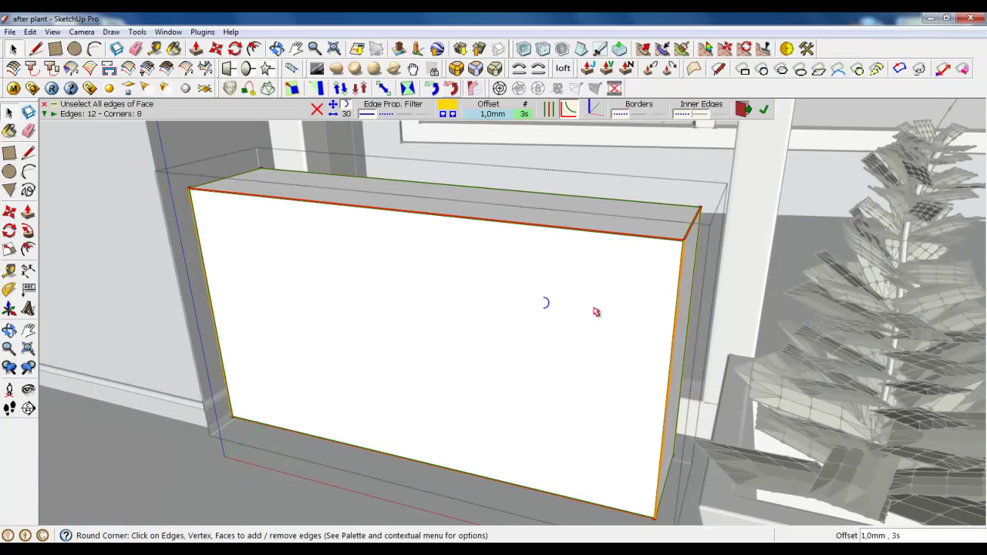
click(482, 115)
drag(499, 233, 495, 233)
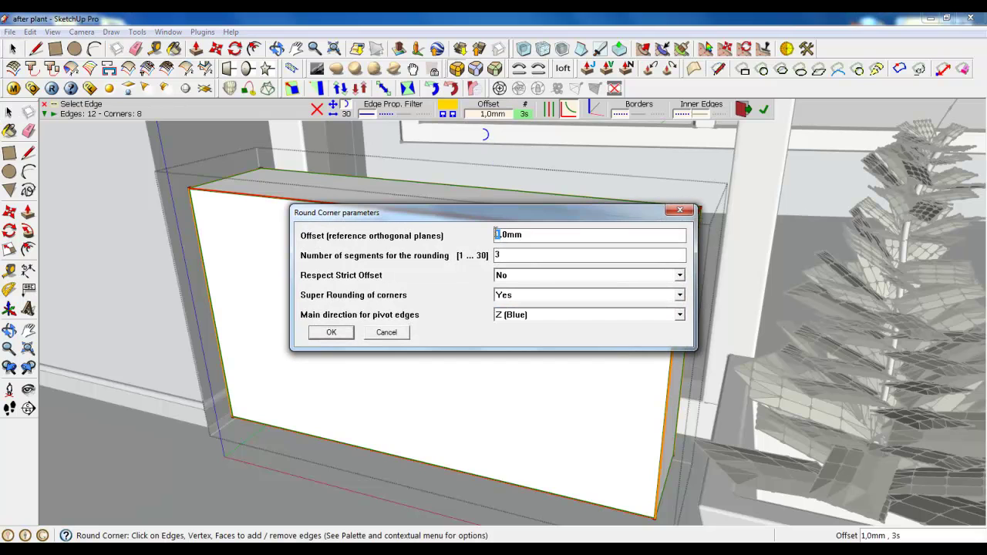
click(331, 332)
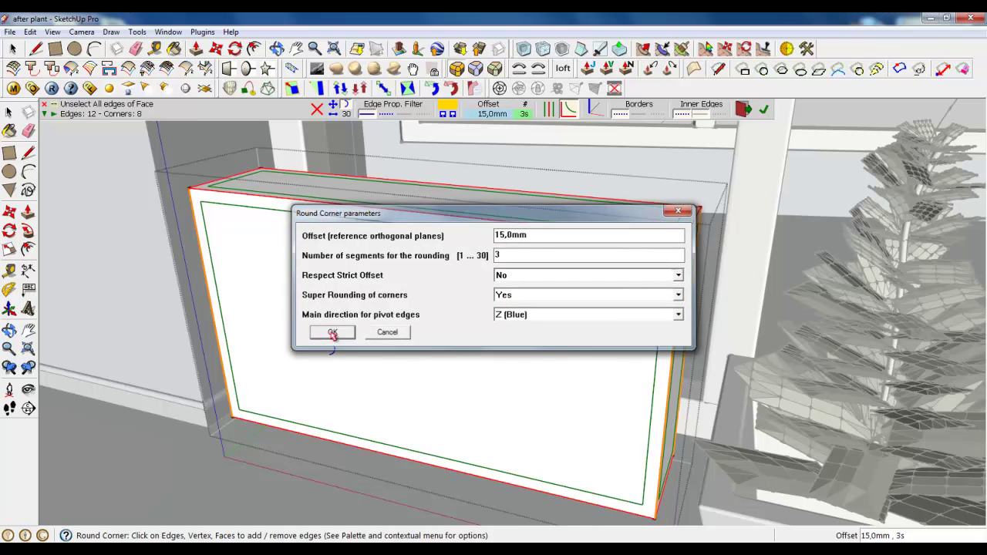
middle_drag(519, 203, 633, 226)
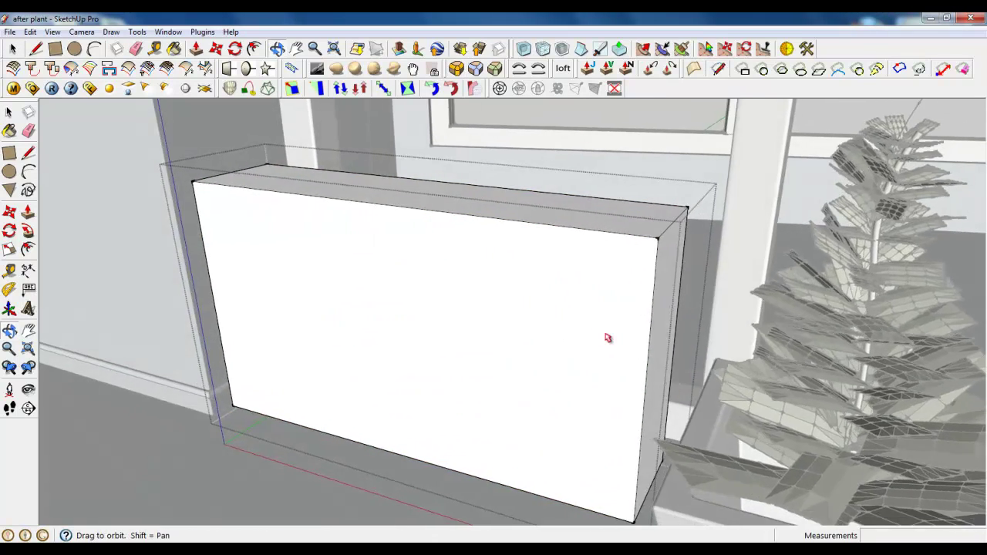
click(528, 115)
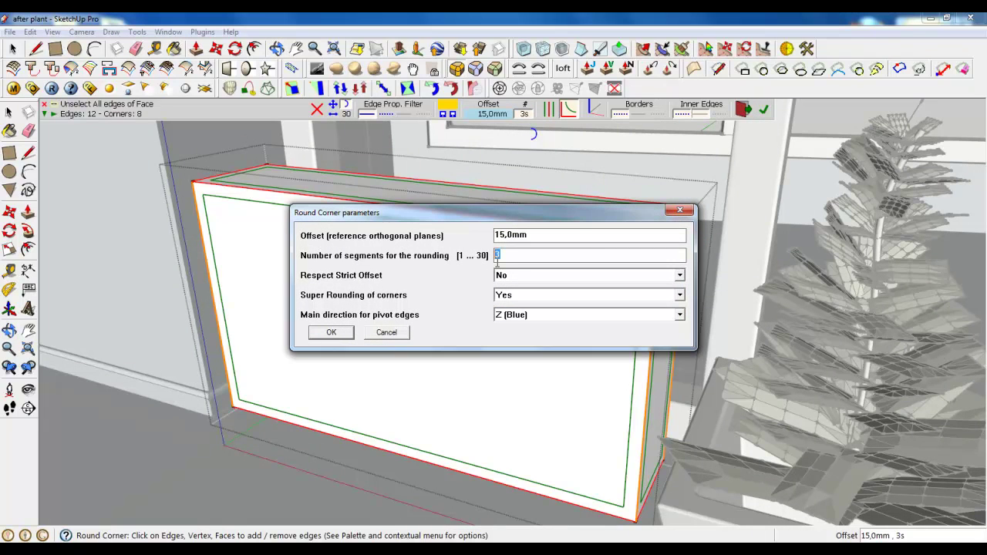
click(318, 336)
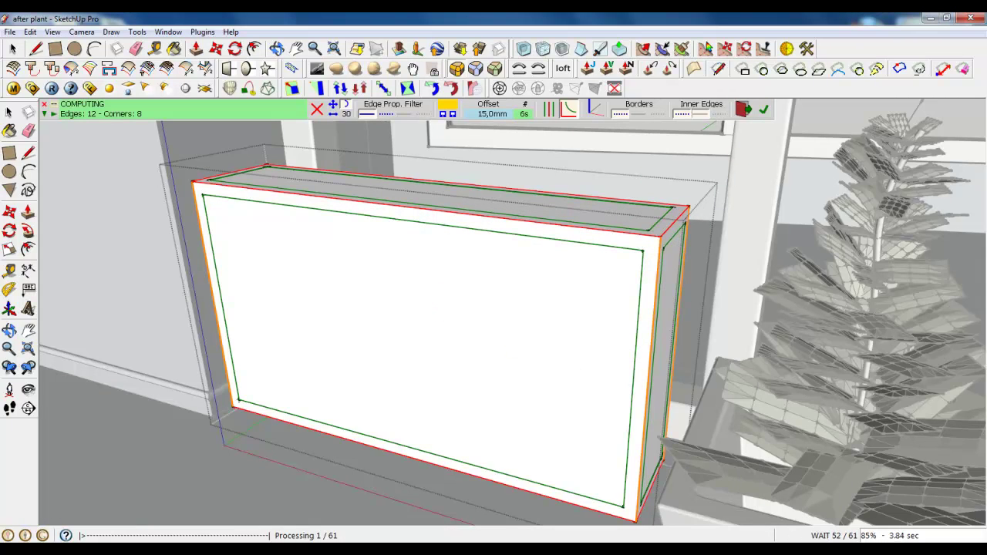
Turn on Hidden Geometry and orbit to face the heater front
click(51, 32)
click(91, 78)
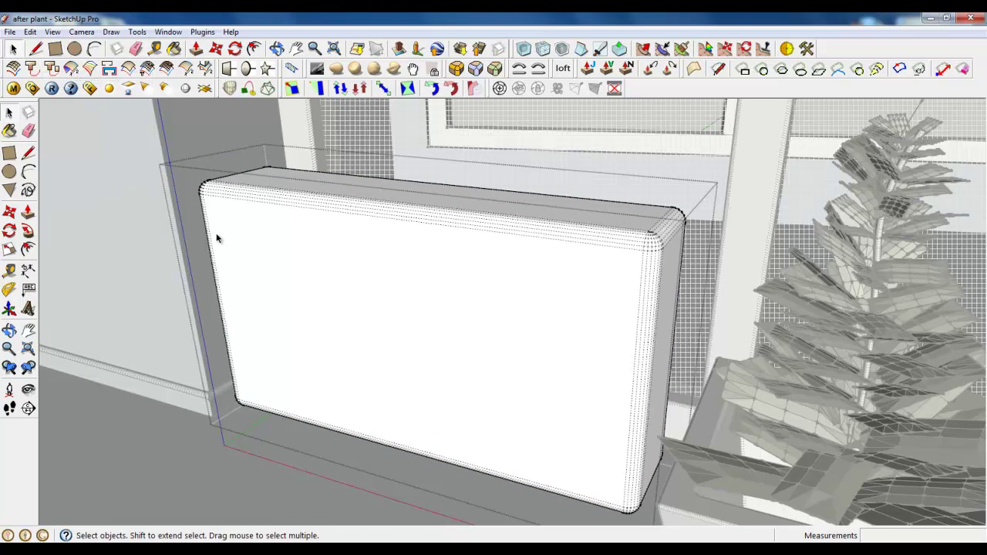
middle_drag(309, 288, 388, 246)
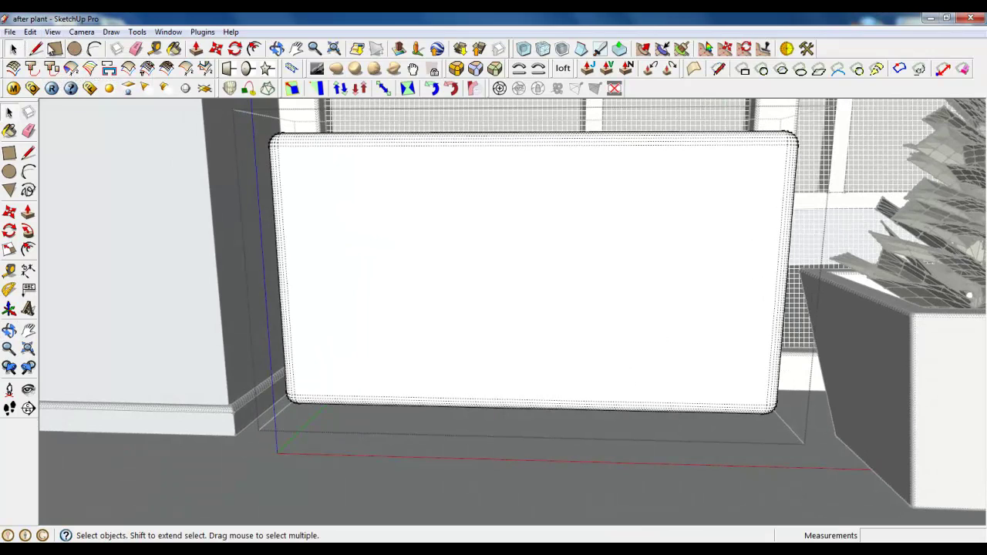
Draw a tall, narrow slot rectangle near the left edge of the heater front
click(55, 49)
click(297, 161)
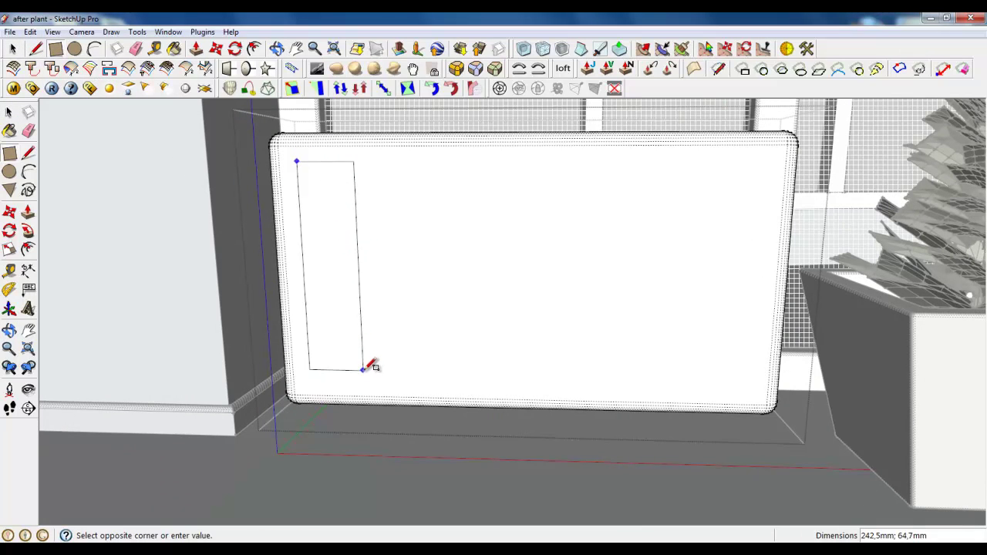
click(362, 381)
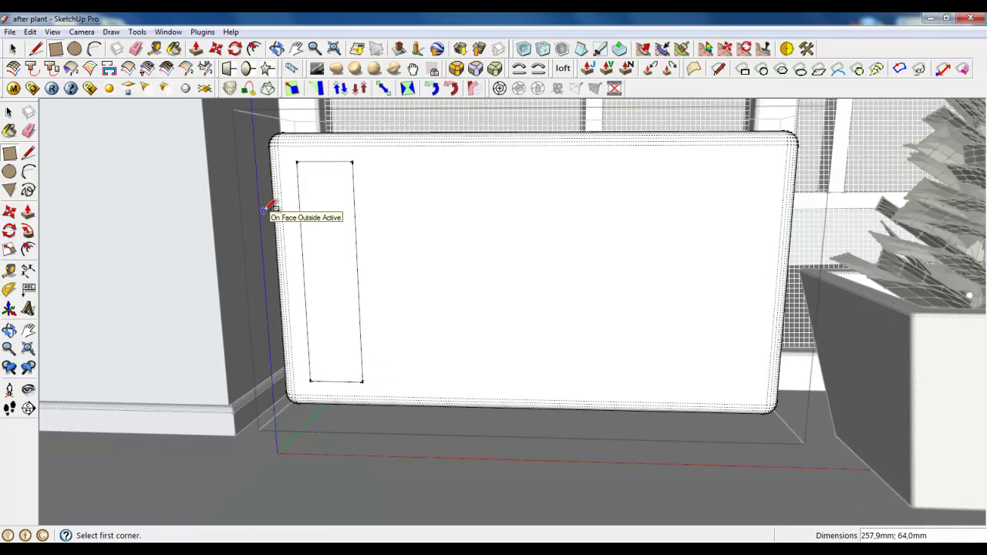
key(ctrl+z)
click(295, 162)
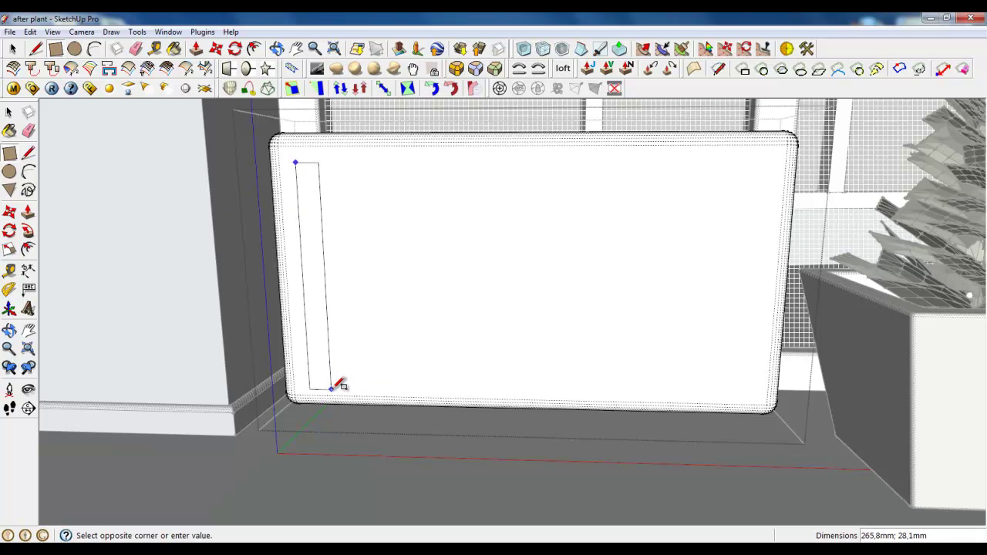
click(331, 378)
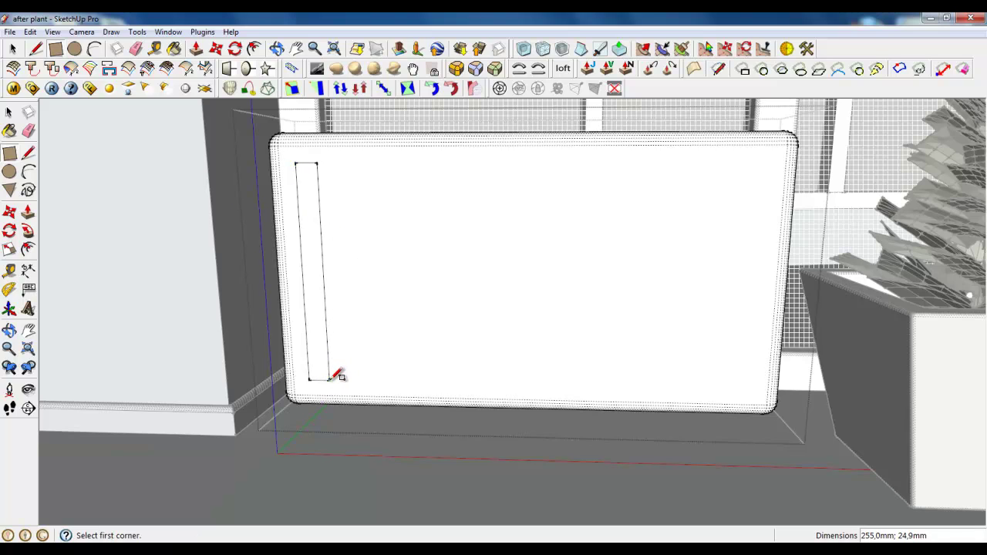
click(12, 49)
Select the narrow slot and Ctrl-copy it three times to the right
scroll(302, 175, up, 1)
click(302, 177)
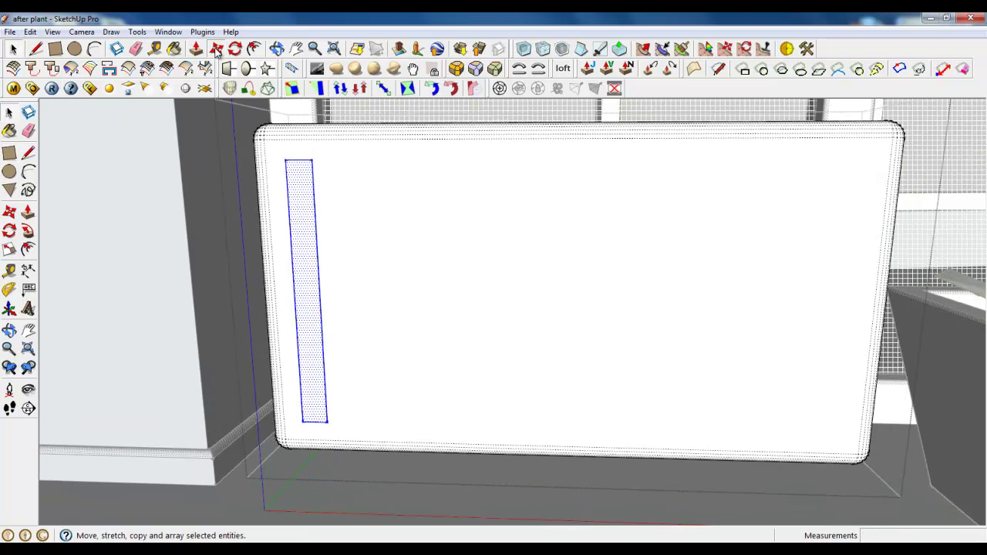
click(216, 48)
key(ctrl)
click(286, 160)
click(337, 159)
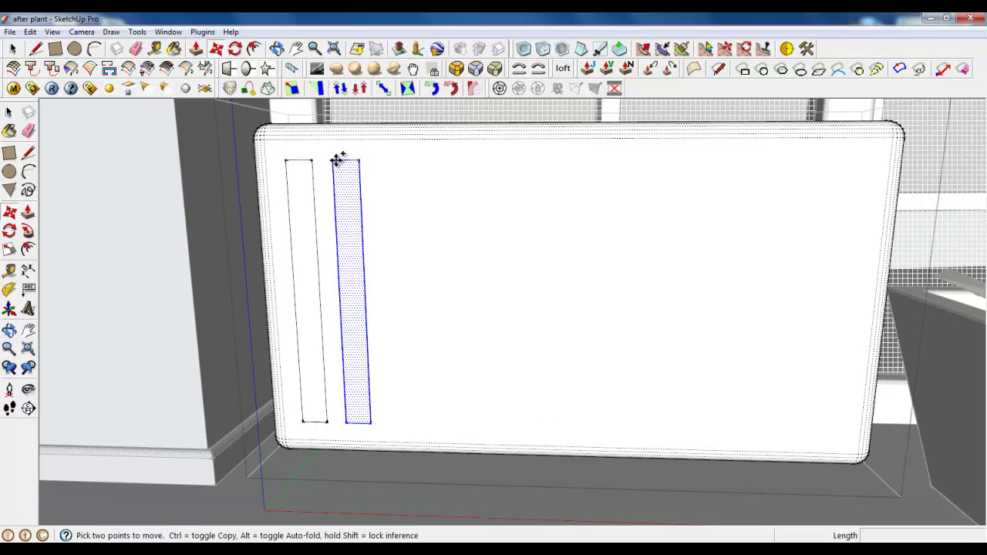
key(ctrl)
click(383, 159)
key(ctrl)
click(428, 160)
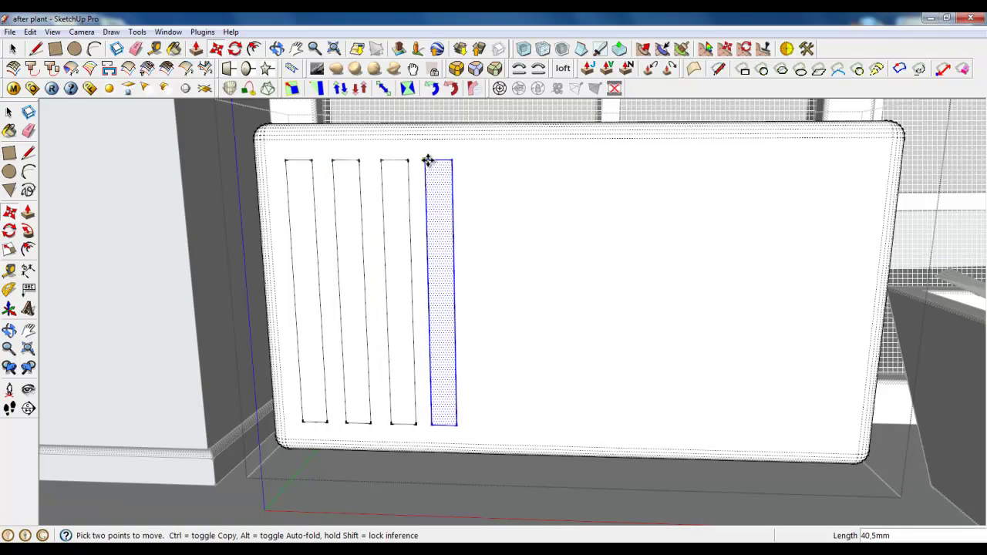
Keep copying the slot rightward, adding five more for nine slots
key(ctrl)
click(475, 160)
key(ctrl)
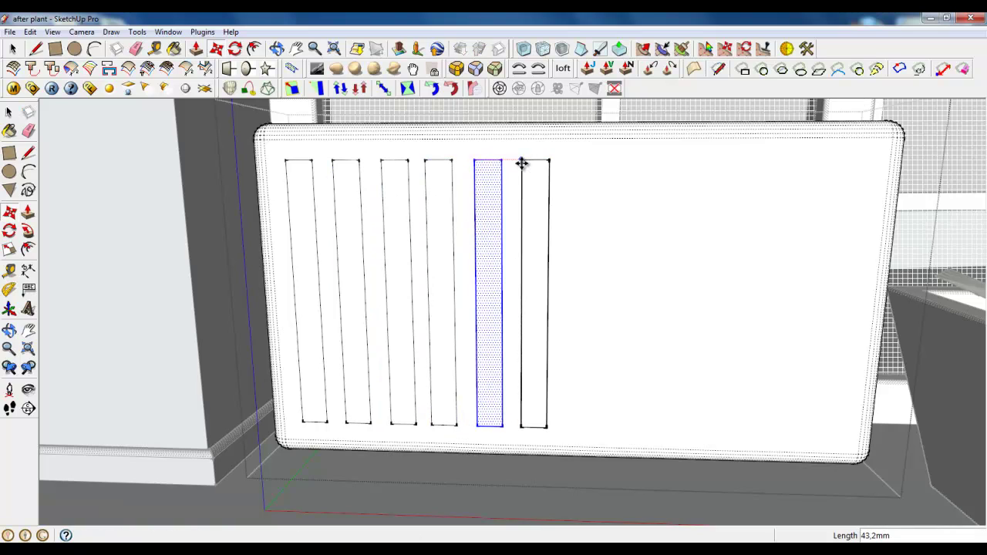
click(523, 161)
key(ctrl)
click(572, 160)
key(ctrl)
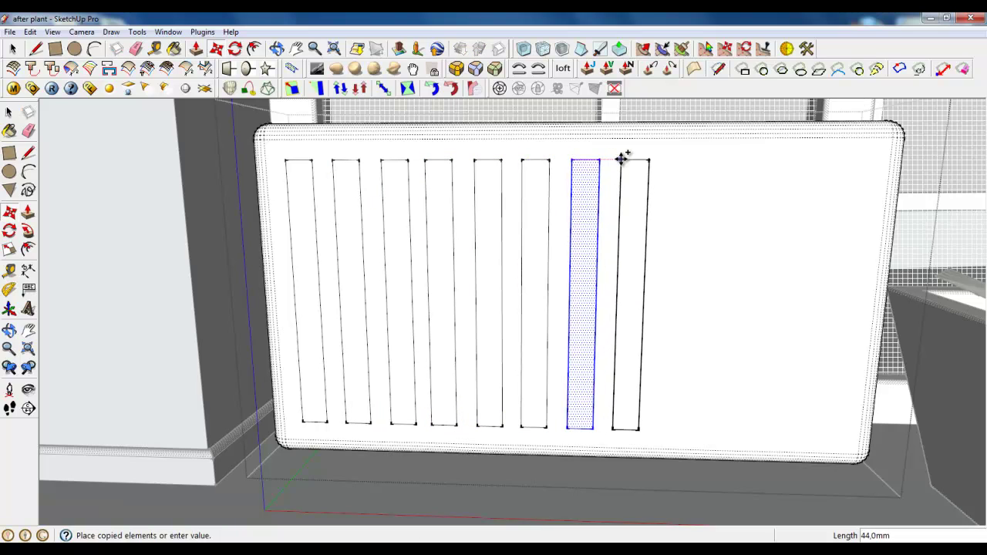
click(622, 159)
key(ctrl)
click(669, 160)
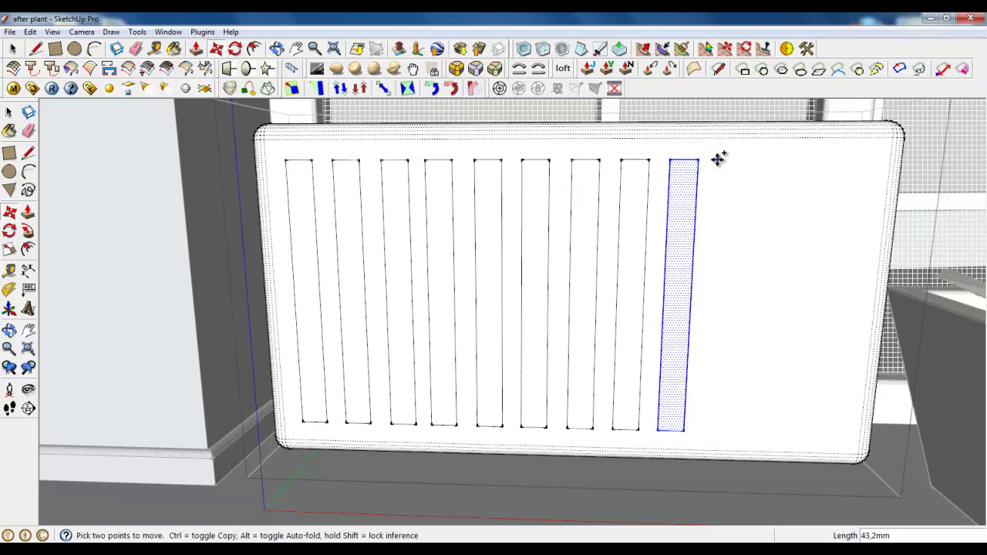
Add three final slot copies out to the right edge, making twelve
click(670, 160)
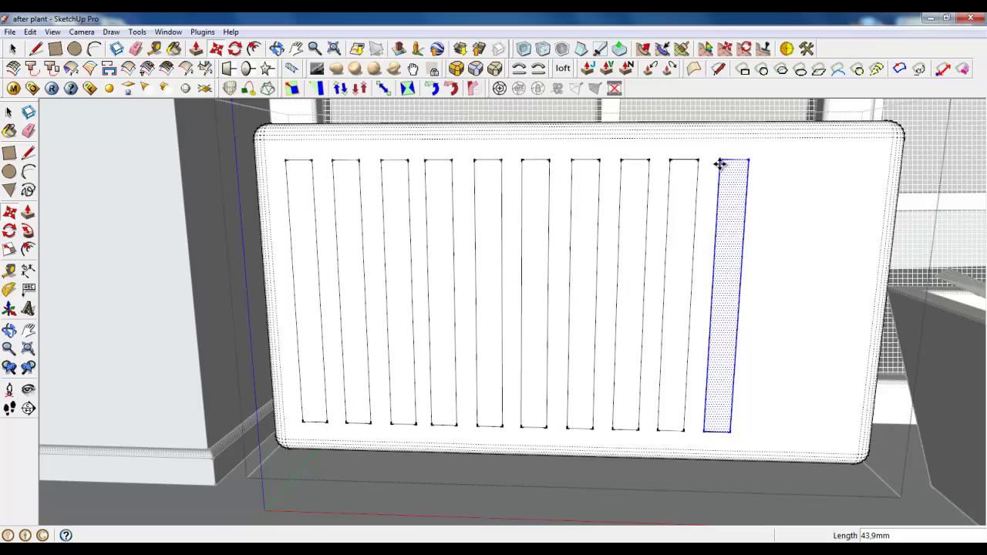
click(720, 162)
click(776, 160)
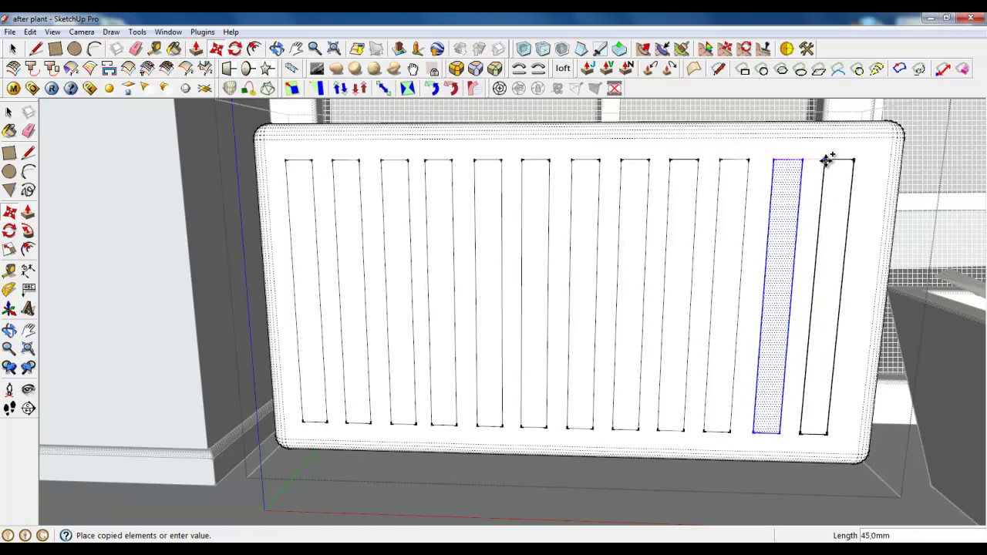
click(832, 159)
key(space)
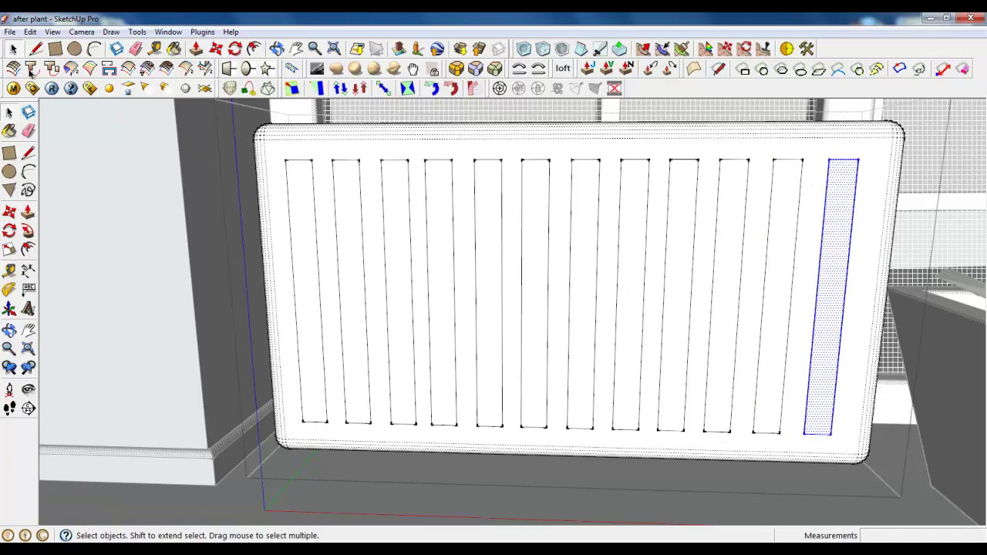
Shift-select all twelve slot faces across the heater front
scroll(503, 280, down, 3)
middle_drag(503, 280, 375, 264)
scroll(271, 203, up, 5)
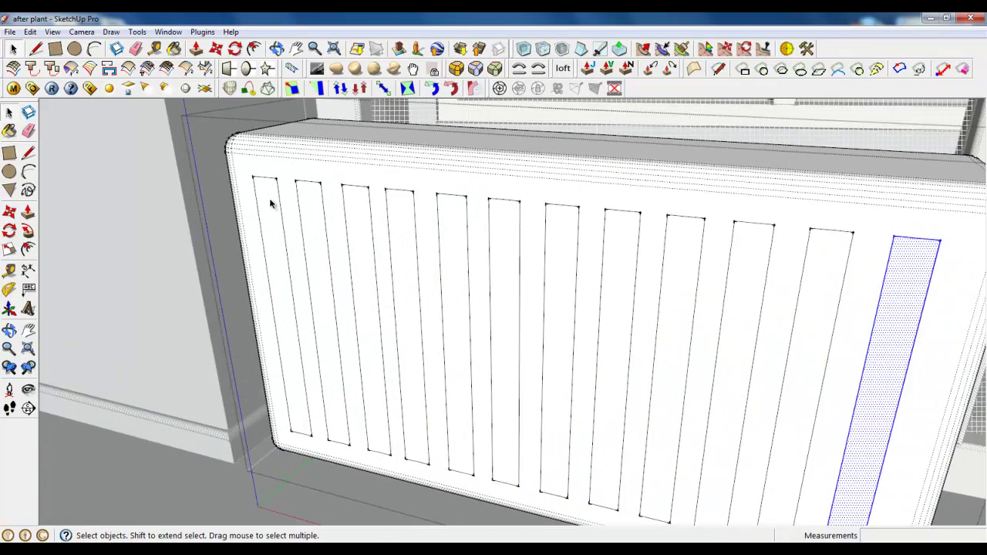
ctrl+click(312, 220)
ctrl+click(358, 230)
ctrl+click(403, 236)
ctrl+click(452, 251)
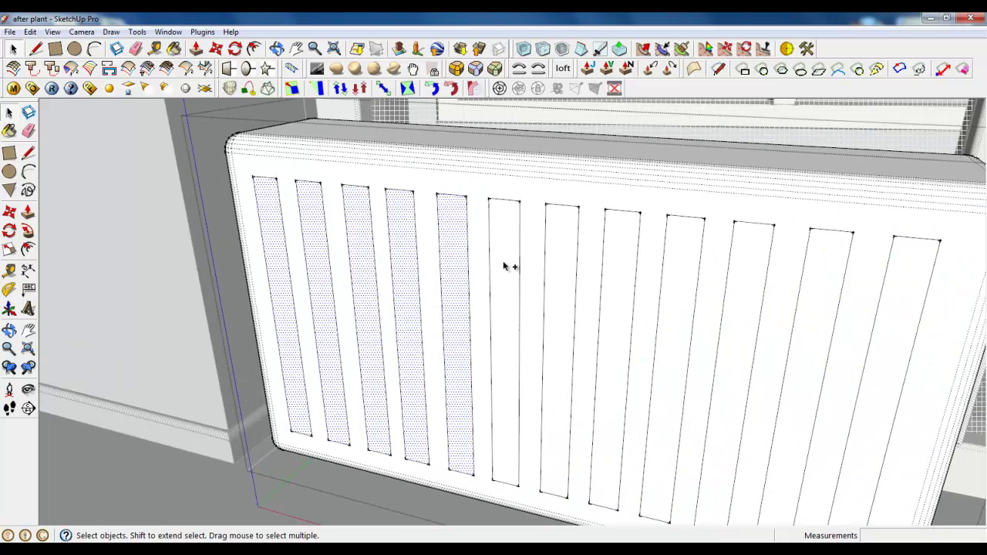
ctrl+click(503, 266)
ctrl+click(561, 263)
ctrl+click(606, 276)
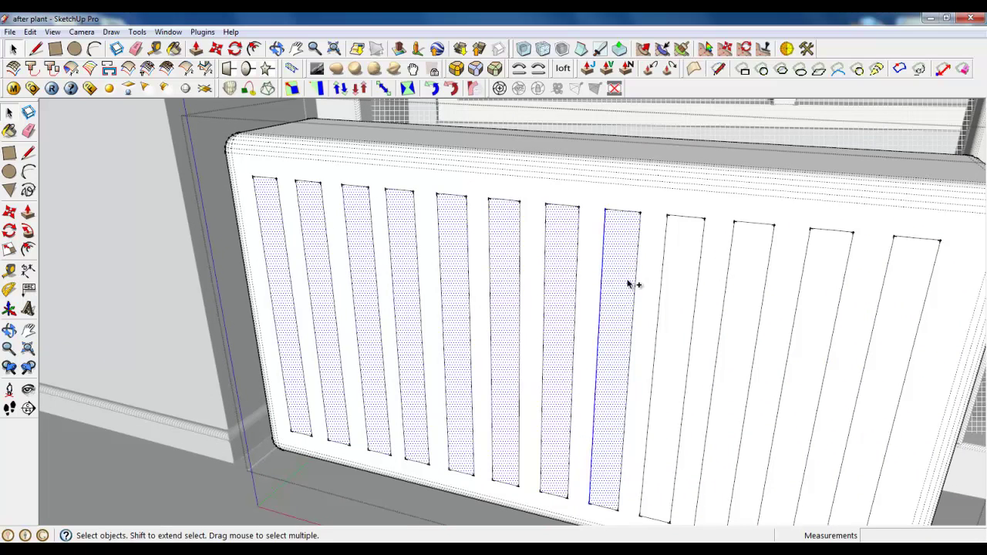
ctrl+click(680, 272)
ctrl+click(739, 290)
ctrl+click(823, 304)
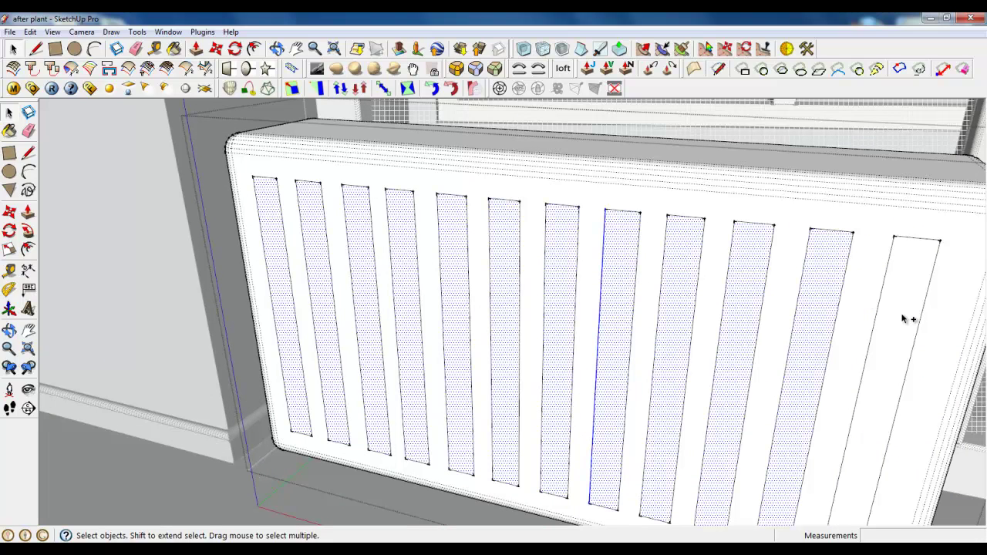
ctrl+click(904, 315)
Joint Push Pull the selected slot faces about 3 mm inward
middle_drag(515, 296, 449, 308)
click(595, 87)
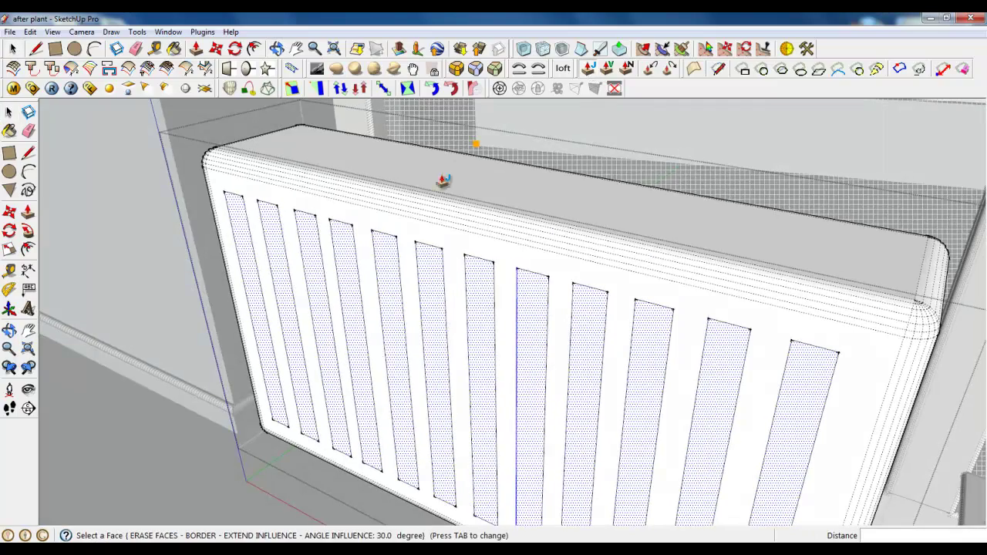
scroll(436, 159, up, 5)
click(393, 313)
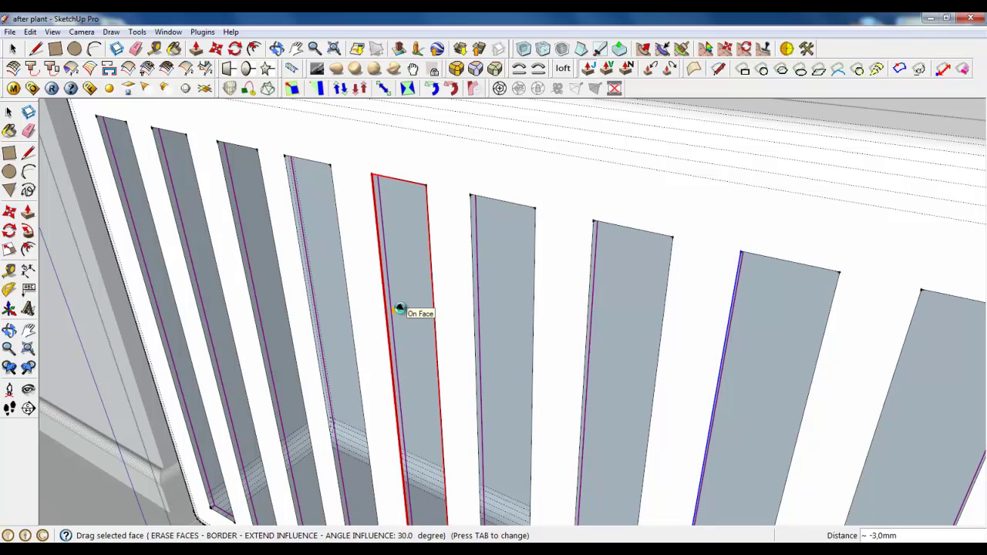
click(400, 309)
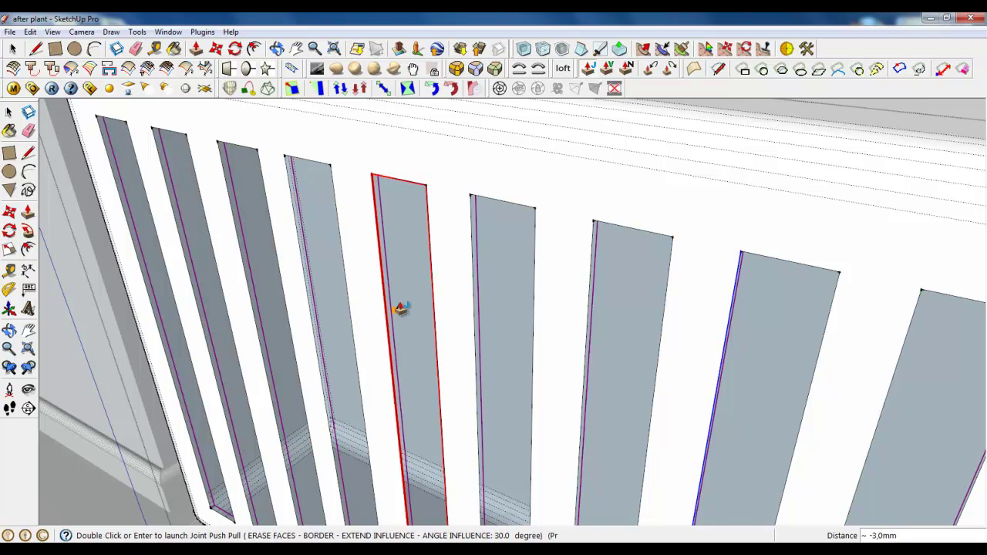
double_click(399, 308)
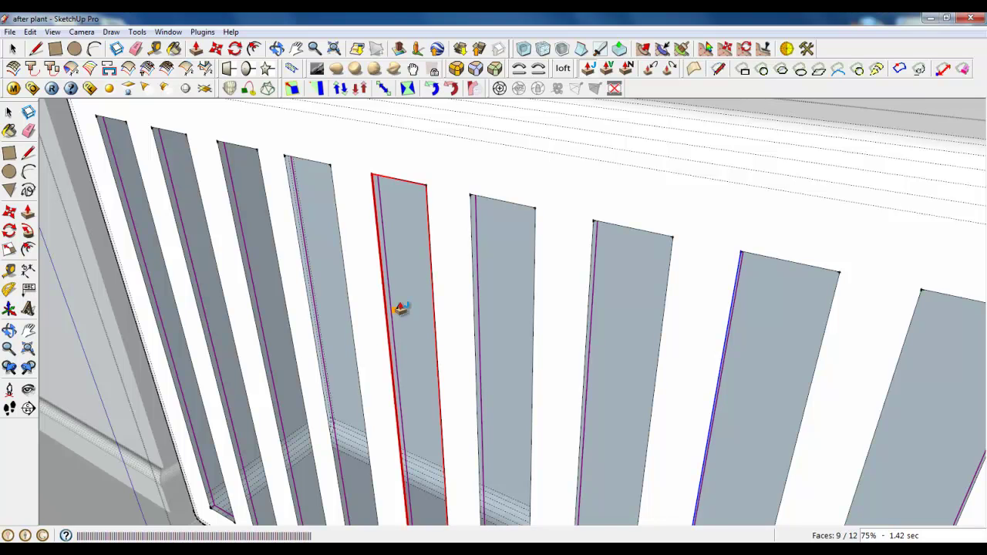
Zoom and orbit to the radiator's bottom-left corner and the floor next to it
scroll(400, 302, down, 3)
scroll(415, 293, down, 3)
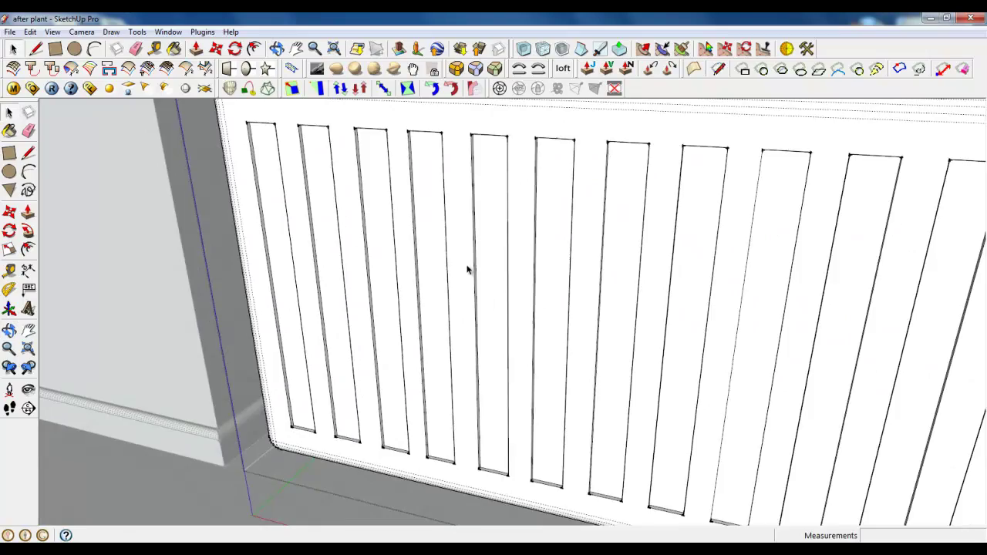
scroll(227, 253, down, 3)
scroll(227, 253, down, 2)
scroll(211, 198, up, 3)
scroll(227, 190, up, 3)
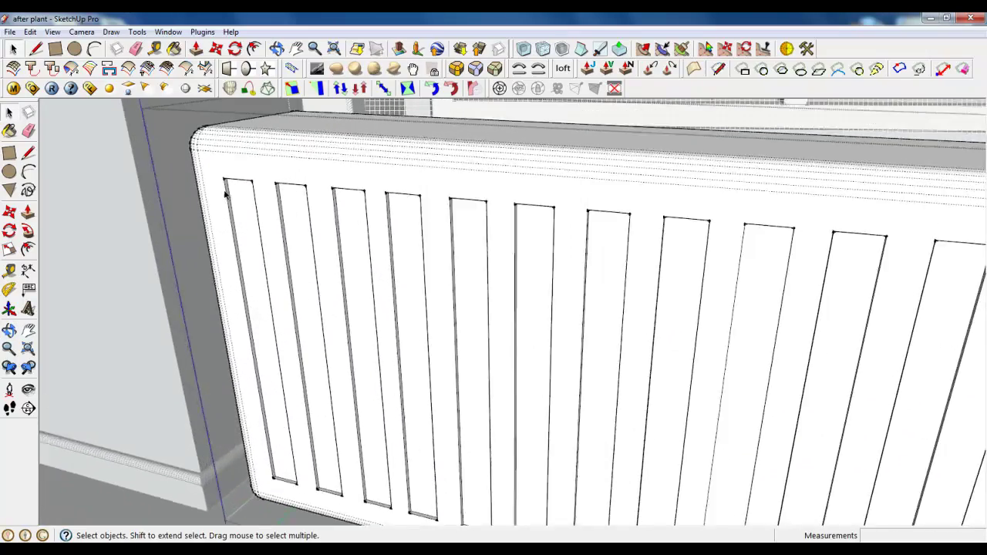
scroll(263, 194, up, 2)
scroll(259, 194, down, 3)
mouse_move(258, 195)
middle_down()
mouse_move(347, 278)
mouse_move(455, 258)
mouse_move(408, 297)
middle_up()
scroll(386, 386, up, 2)
middle_drag(386, 385, 429, 375)
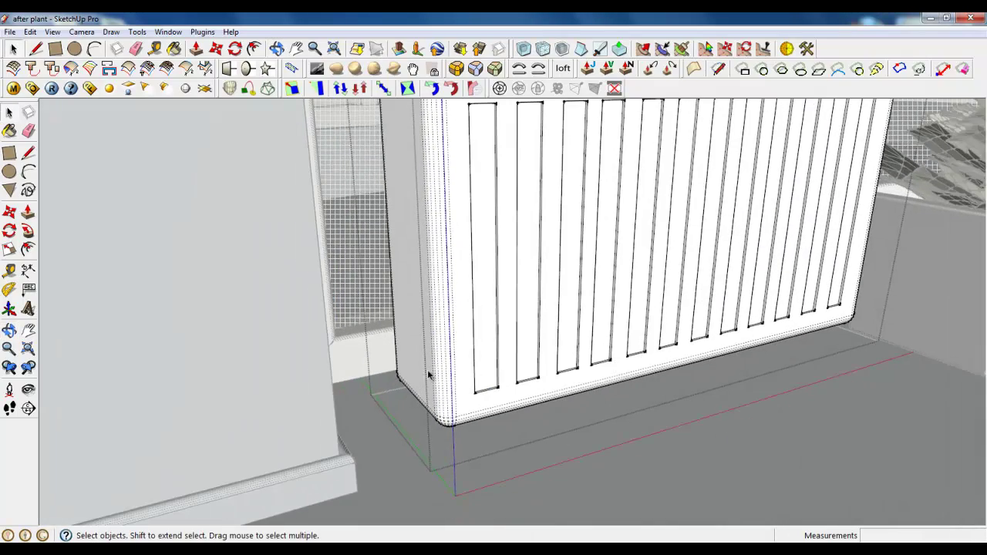
click(36, 49)
Draw a vertical line up from the floor corner plus a short segment toward the radiator side
click(405, 443)
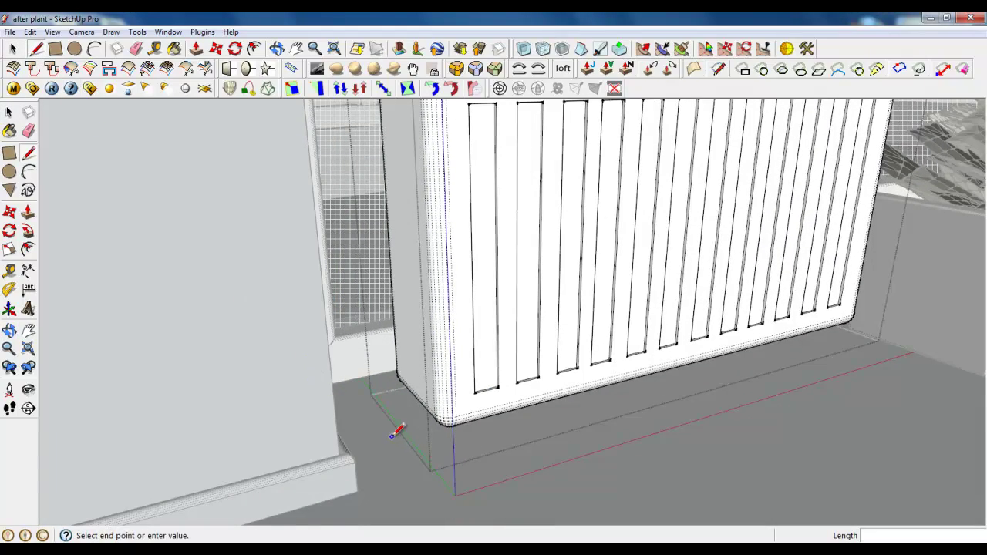
scroll(393, 424, down, 3)
click(380, 283)
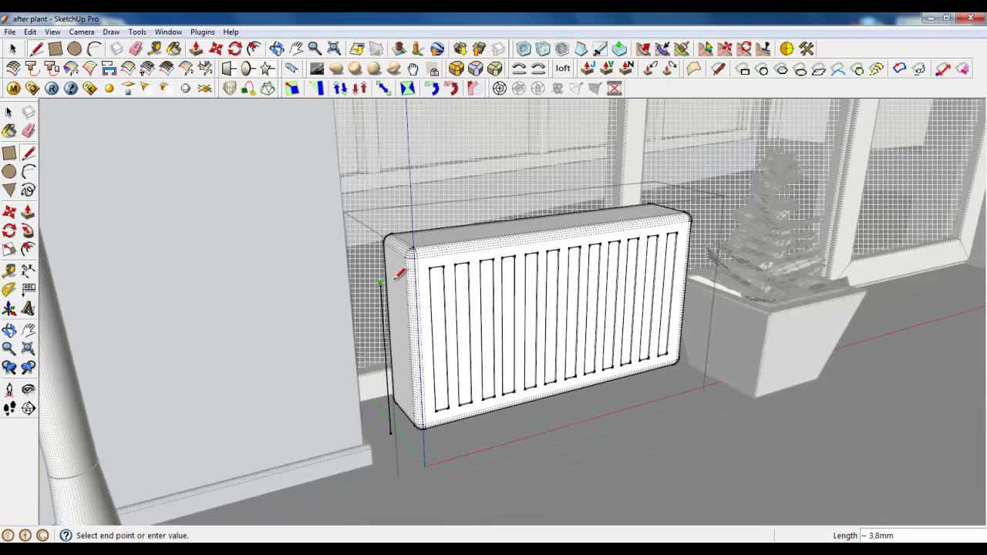
scroll(400, 276, up, 2)
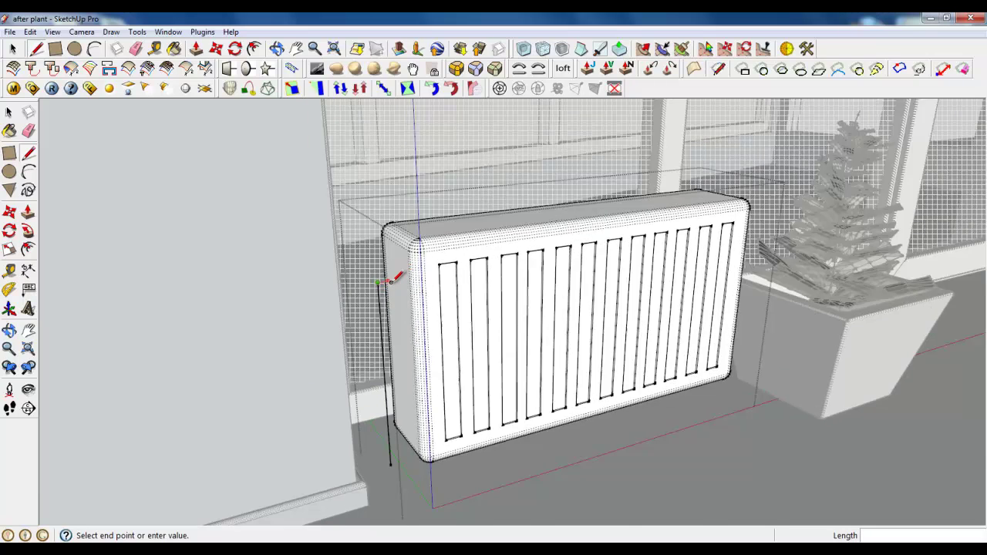
scroll(400, 276, up, 2)
scroll(402, 278, up, 2)
click(401, 278)
scroll(401, 277, up, 3)
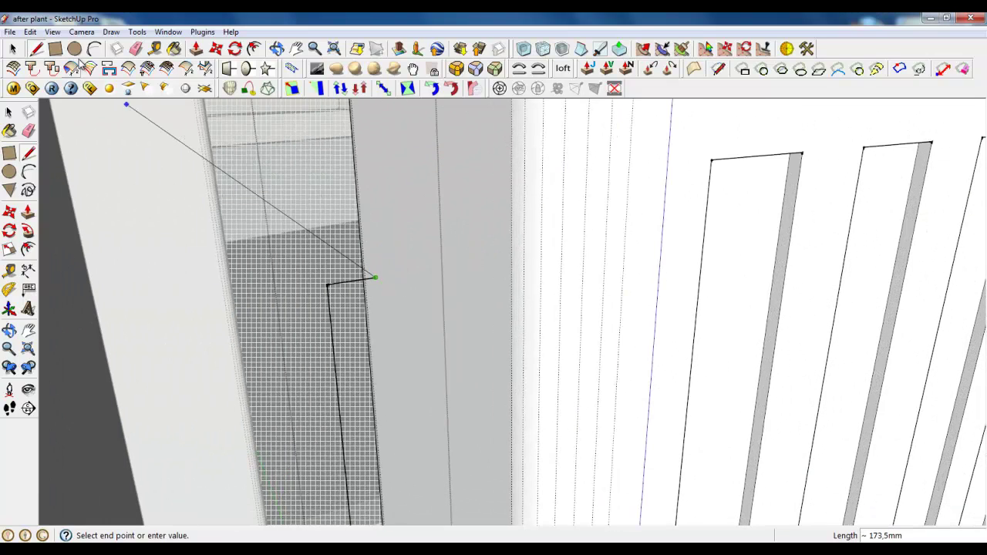
Round the bend with an arc and delete the stray straight edge
click(94, 49)
click(376, 278)
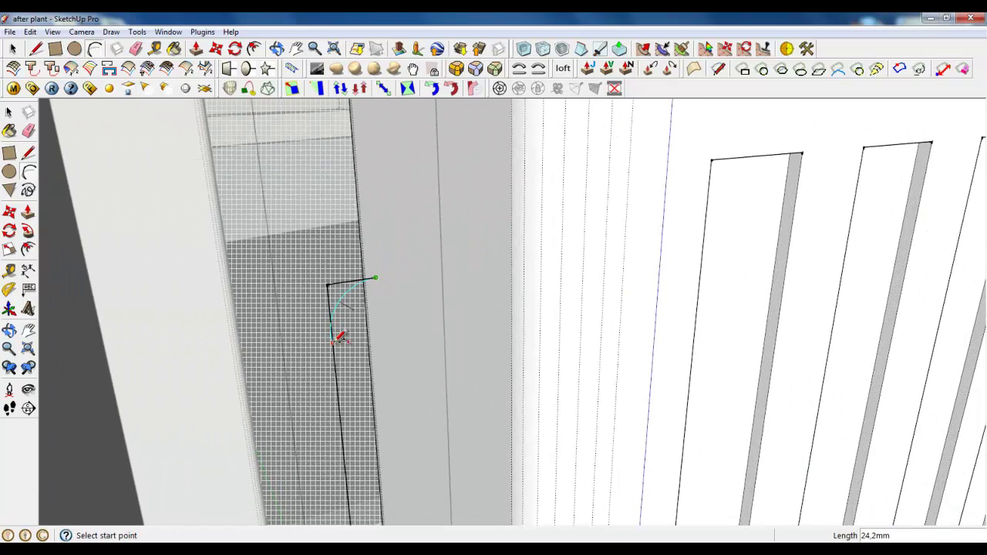
double_click(333, 328)
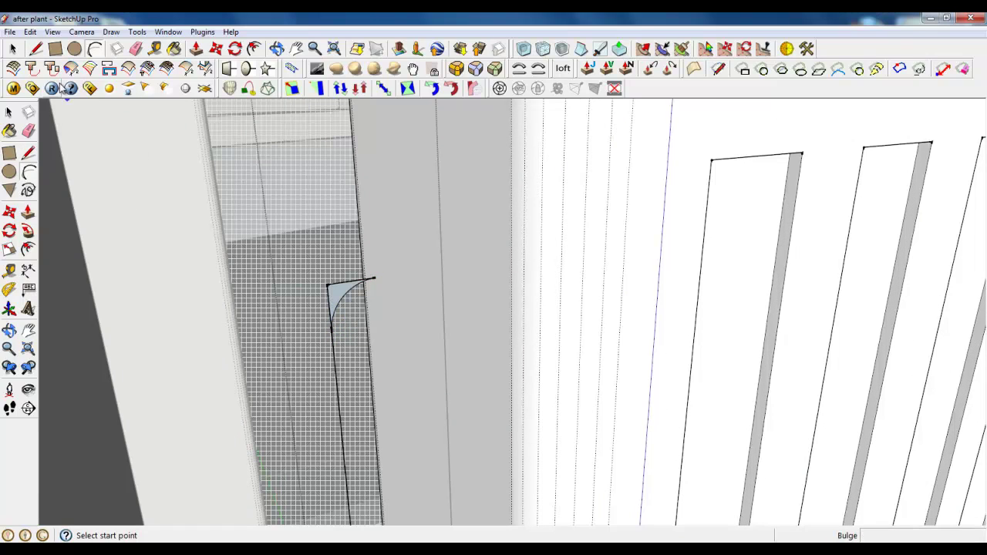
key(space)
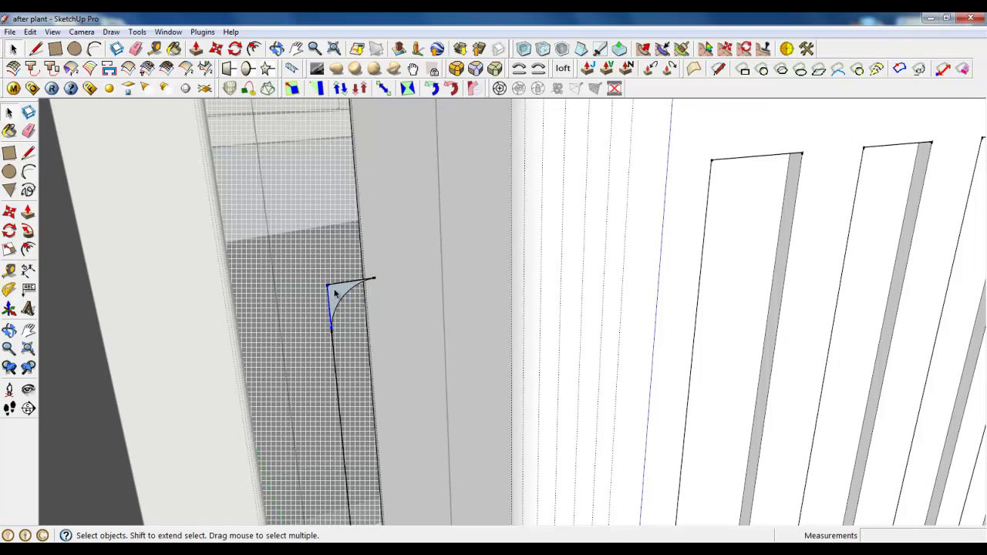
key(Delete)
Move the vertical edge so it meets the arc
click(334, 340)
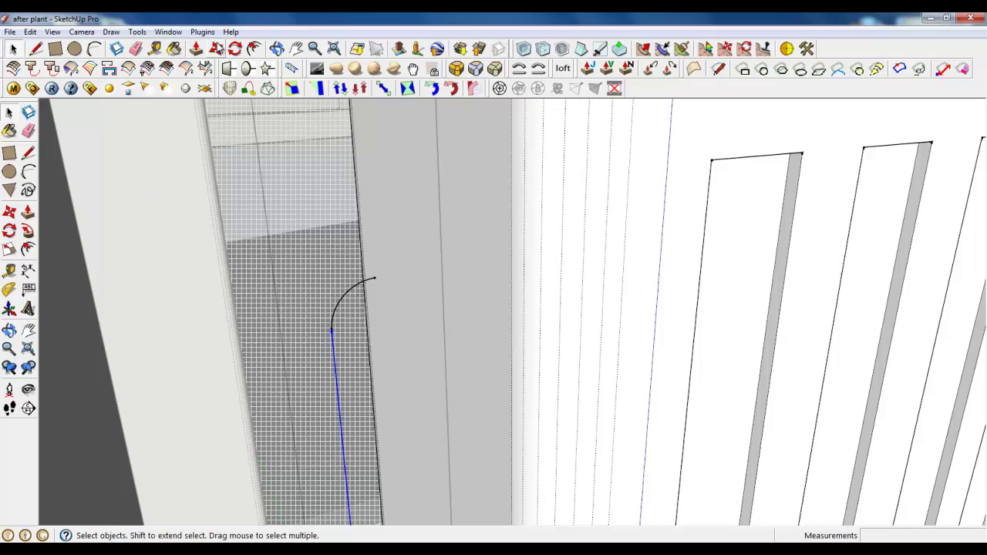
key(m)
scroll(459, 141, down, 2)
scroll(435, 293, down, 2)
scroll(425, 469, down, 3)
scroll(422, 496, up, 5)
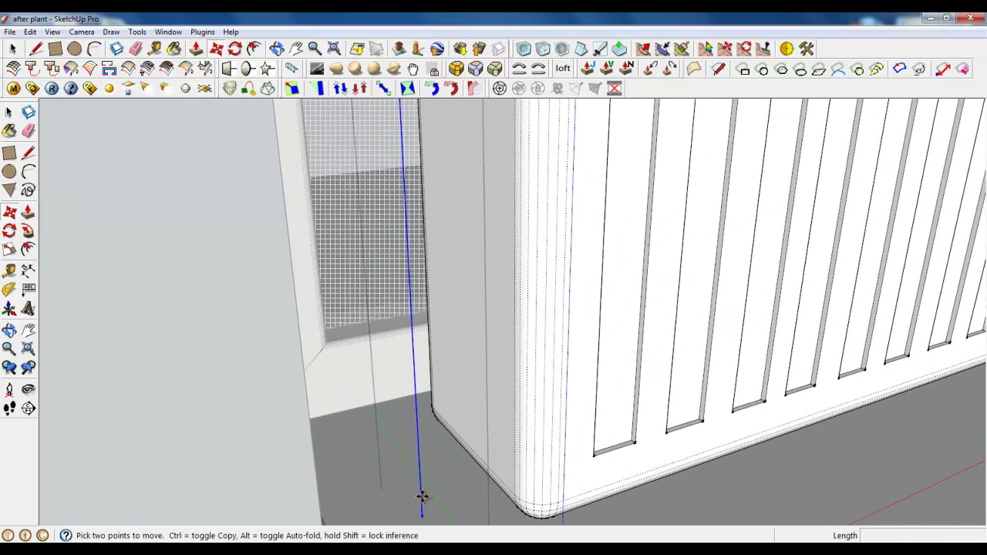
click(422, 496)
scroll(446, 514, down, 3)
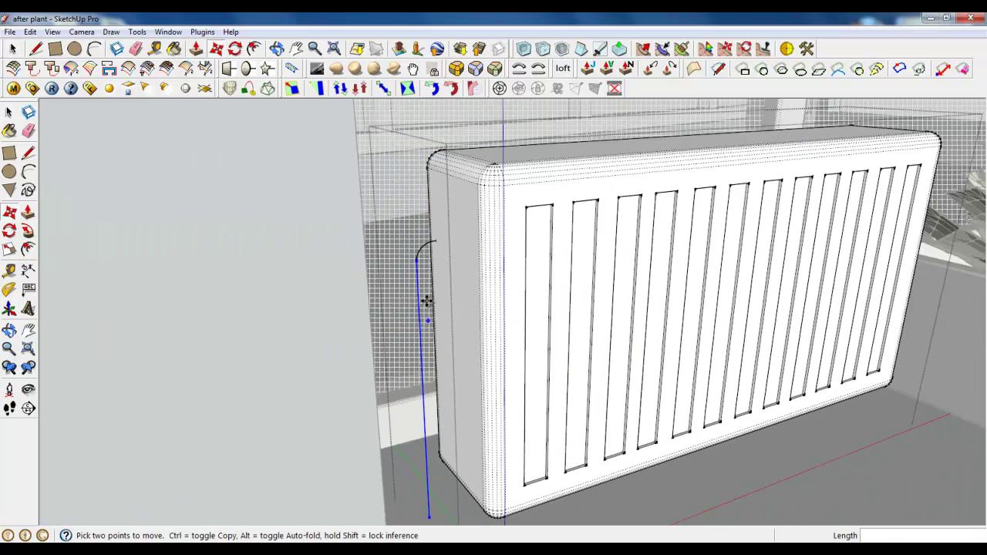
scroll(425, 304, up, 3)
click(14, 50)
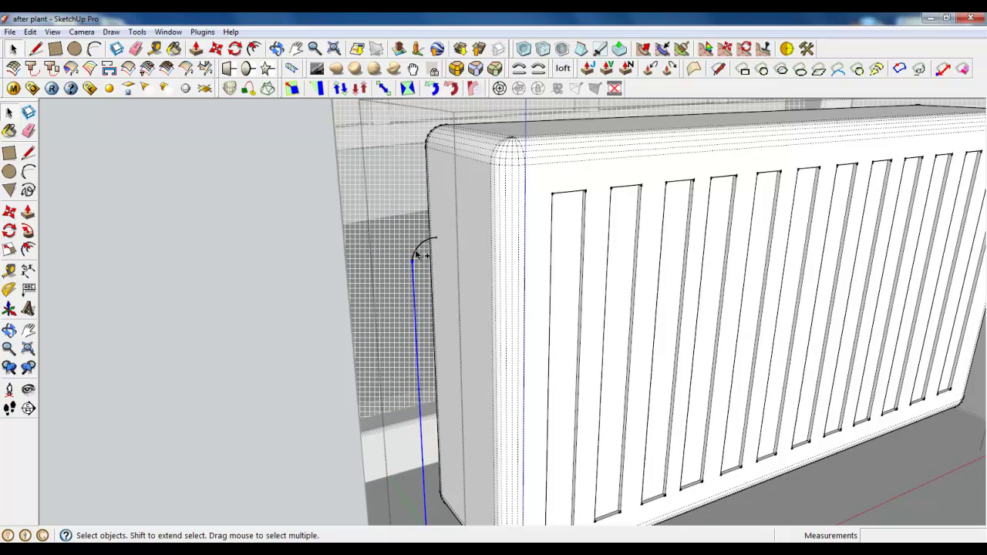
Weld the line and arc into one open curve
click(202, 31)
click(270, 224)
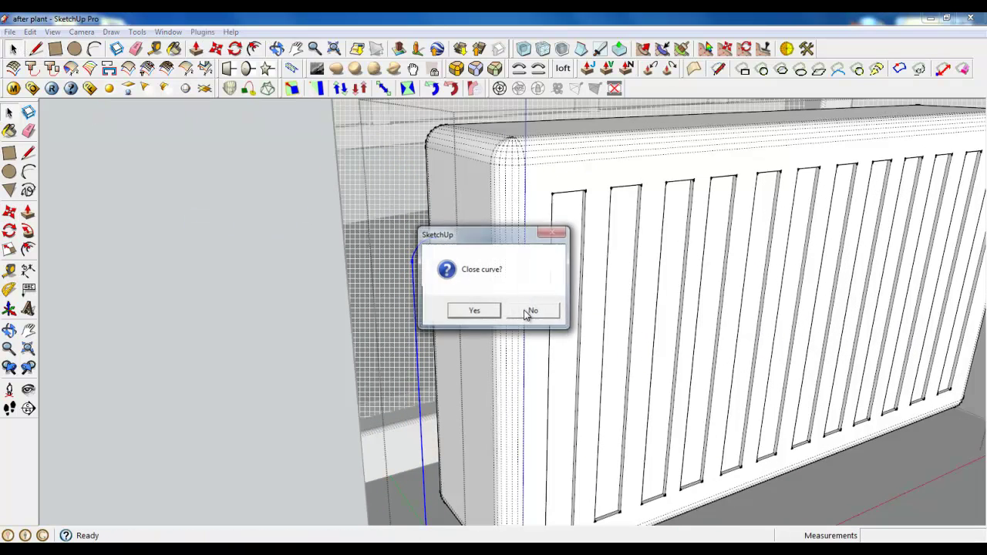
click(517, 311)
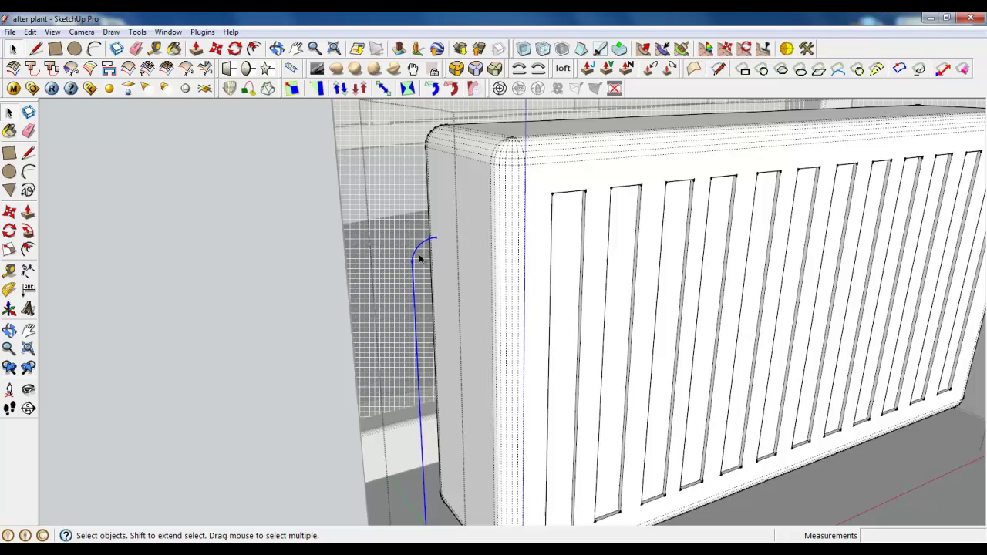
Sweep an 8 mm outside-diameter pipe along the welded path with Pipe Along Path
click(203, 32)
click(224, 160)
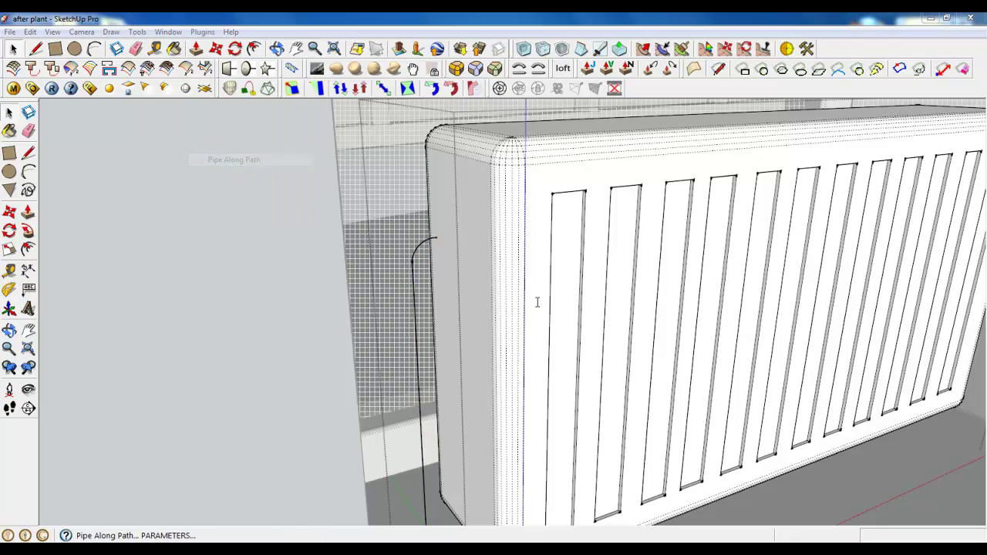
key(Tab)
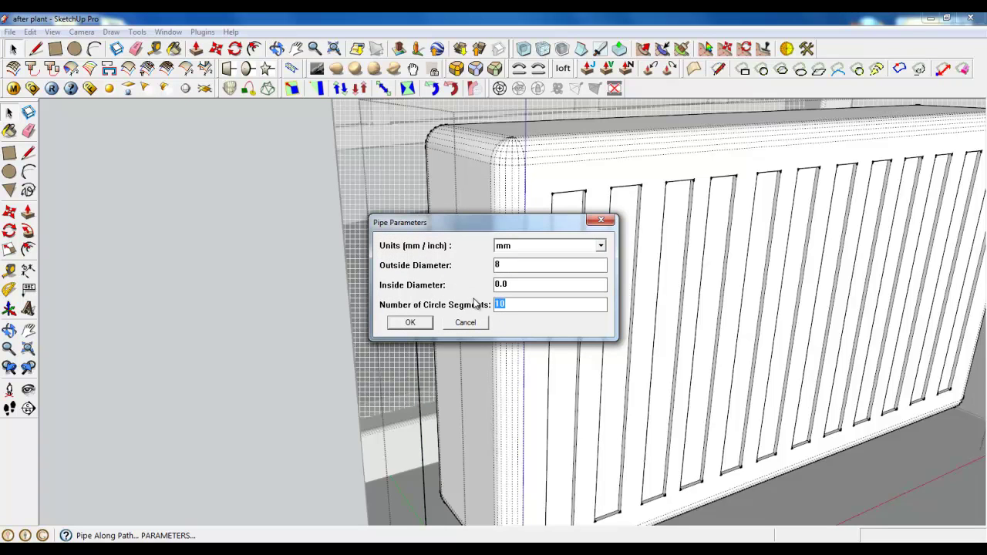
click(422, 324)
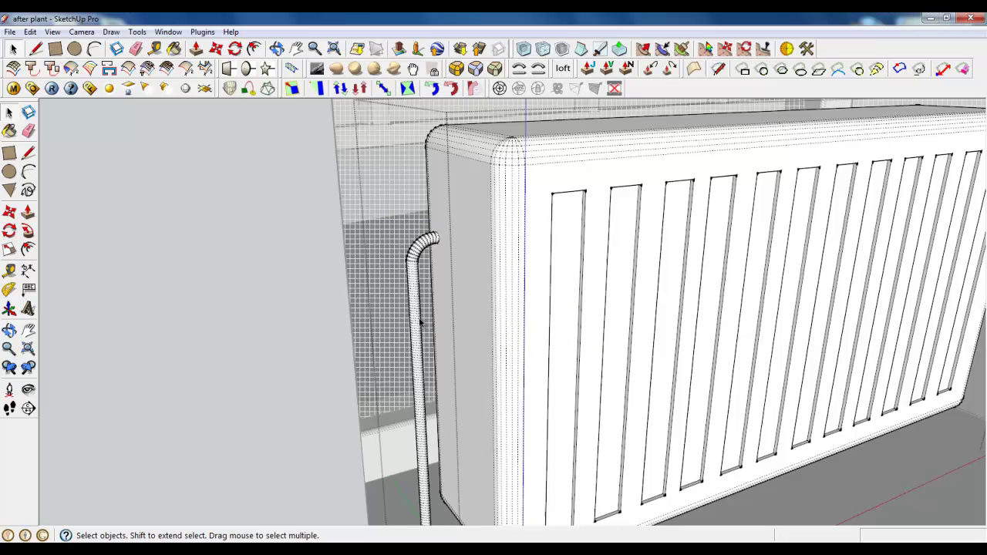
middle_drag(478, 363, 511, 394)
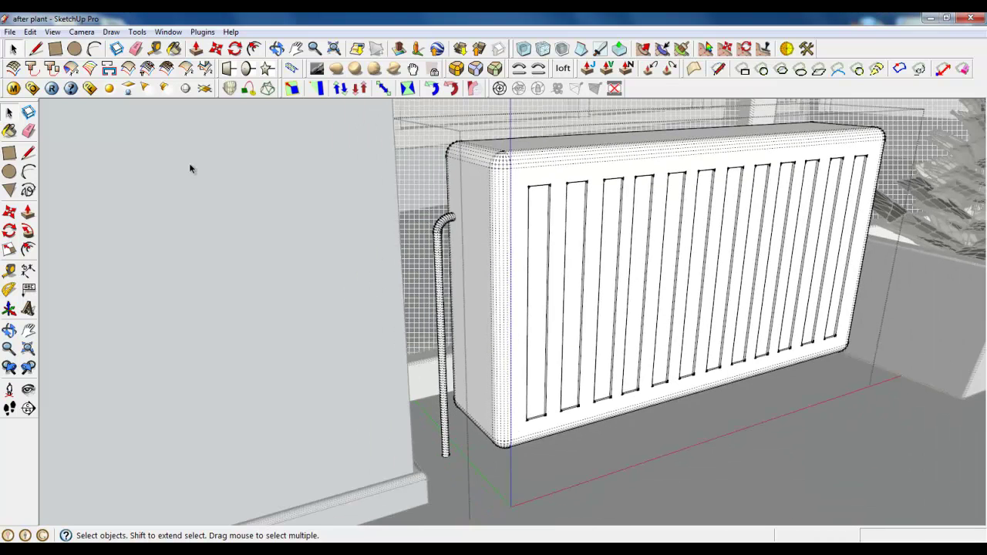
click(37, 49)
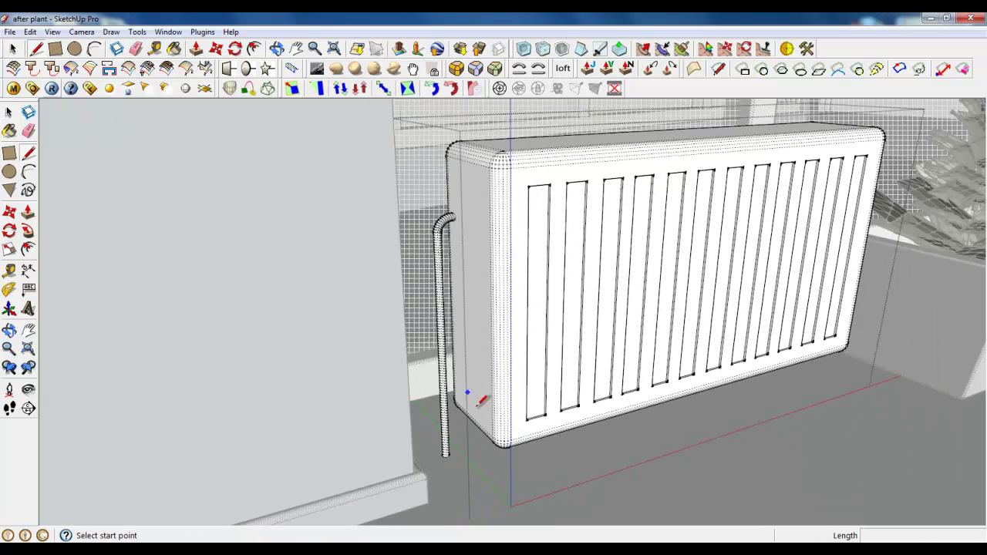
Draw a vertical line up from the floor beside the first pipe, with a short top edge
scroll(463, 436, up, 3)
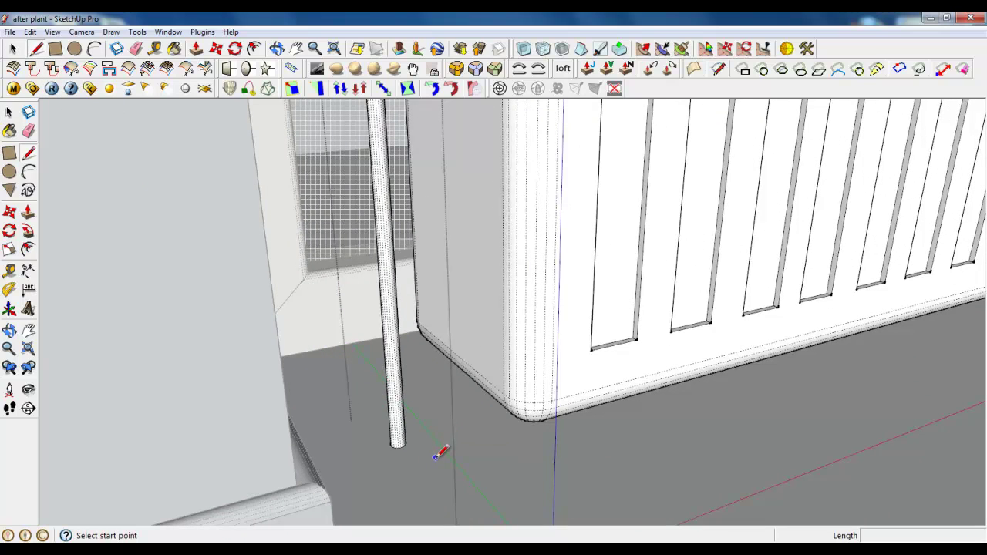
click(435, 457)
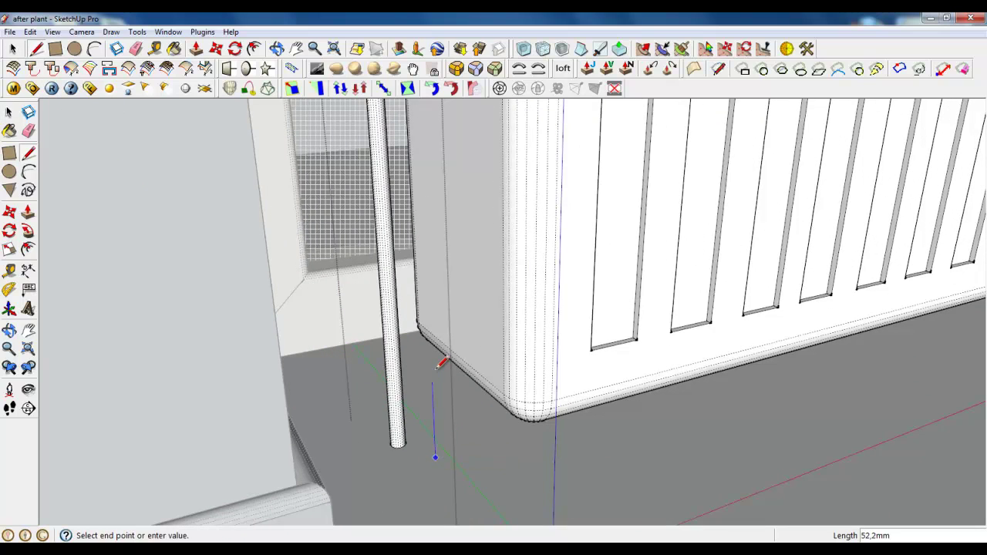
click(448, 285)
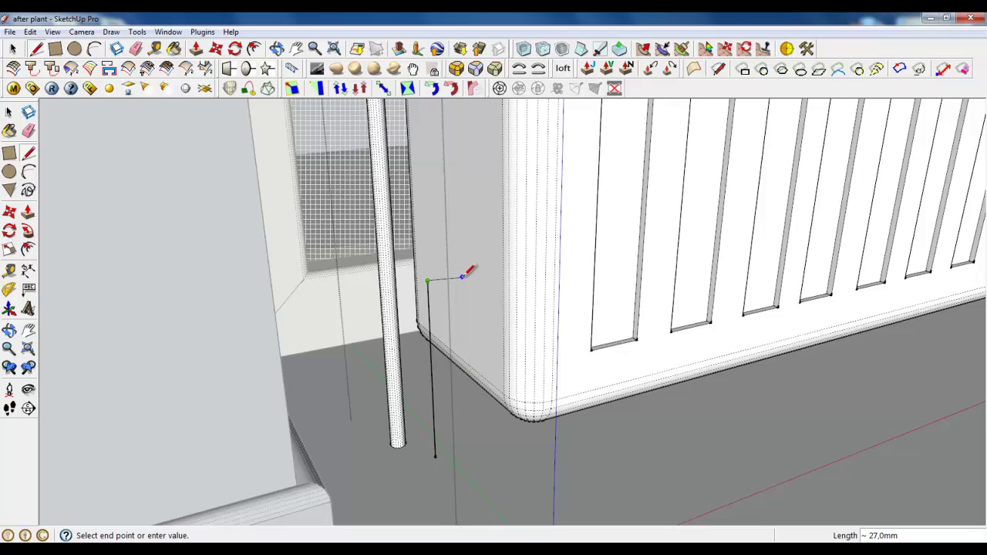
click(482, 272)
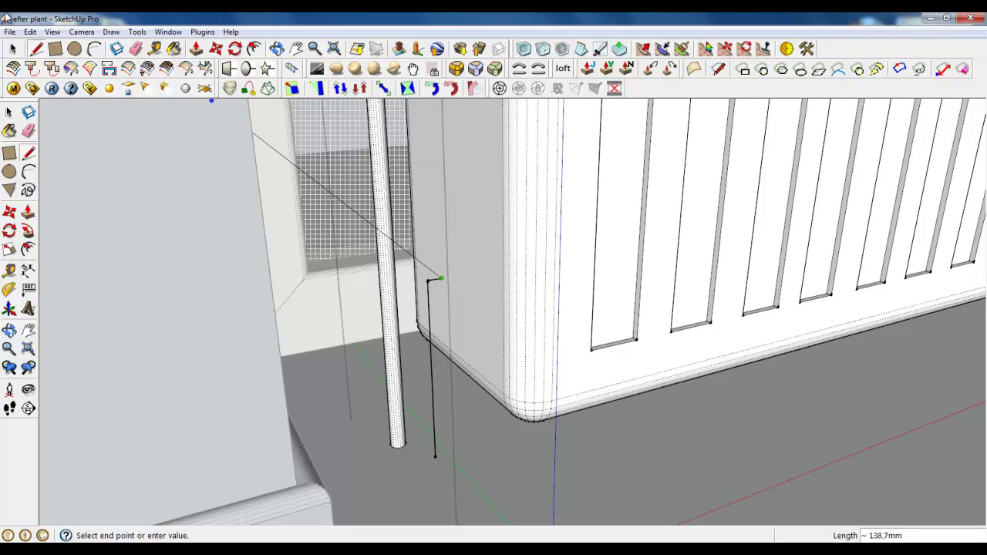
key(space)
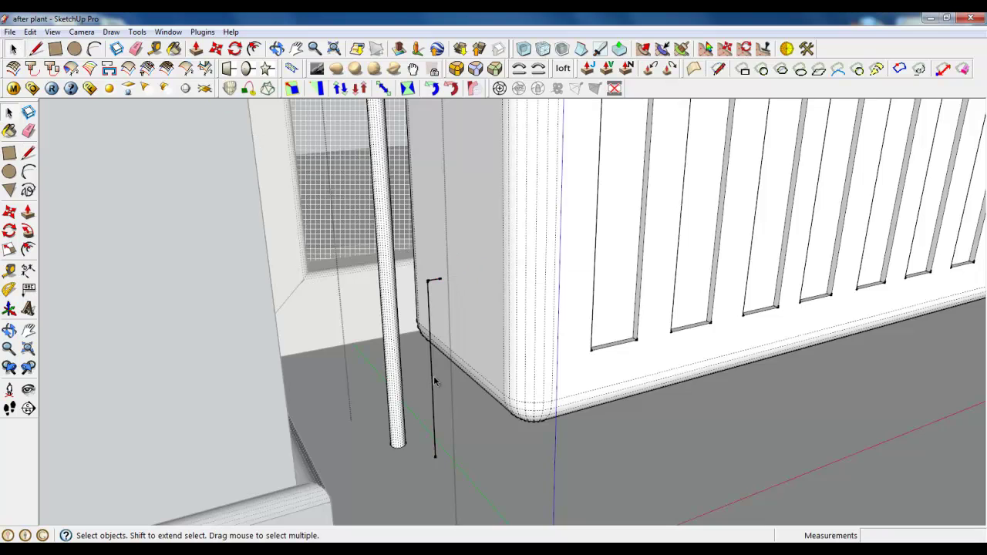
Move the vertical line closer to the radiator corner
click(434, 376)
click(220, 48)
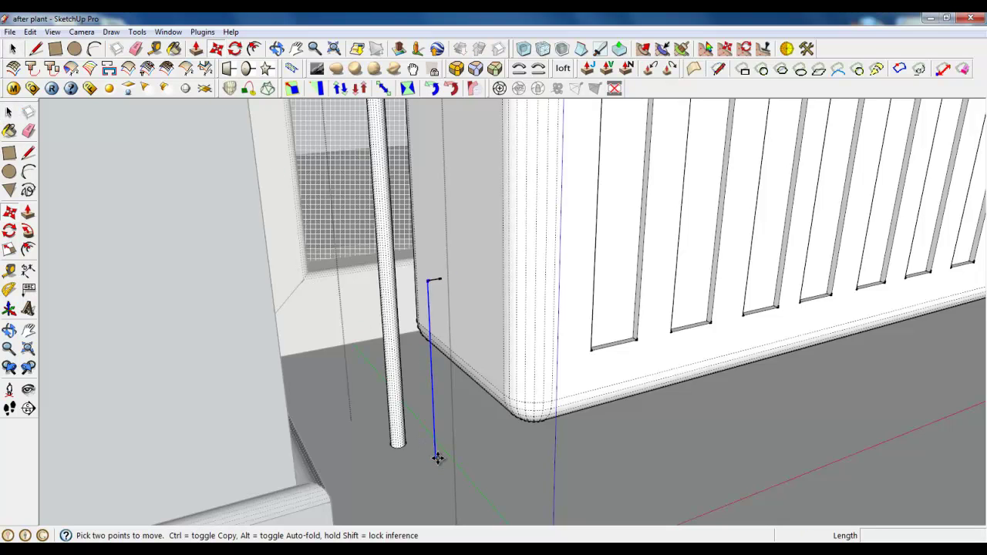
click(435, 457)
click(417, 460)
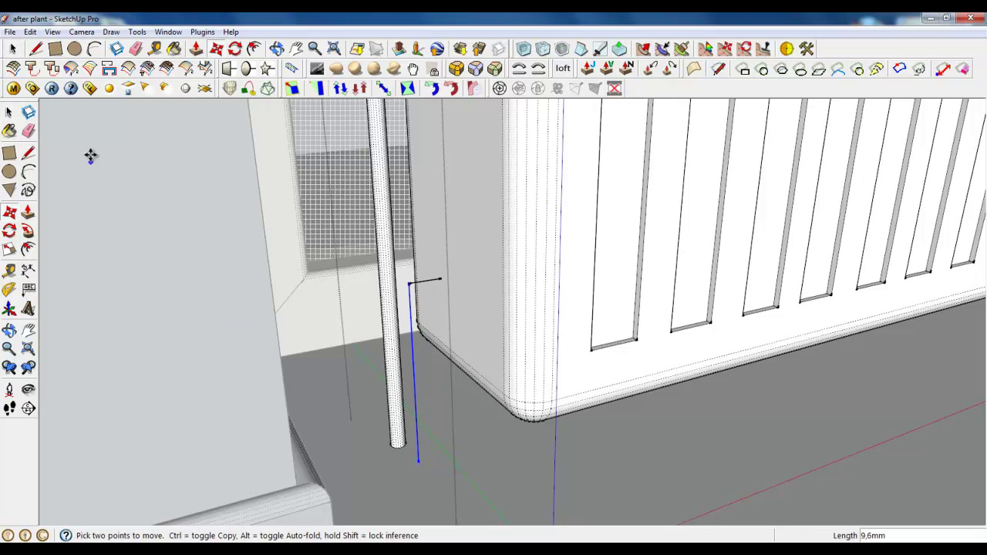
Add an arc at the bend and delete the leftover edge, face and short top edge
click(94, 49)
scroll(455, 274, up, 3)
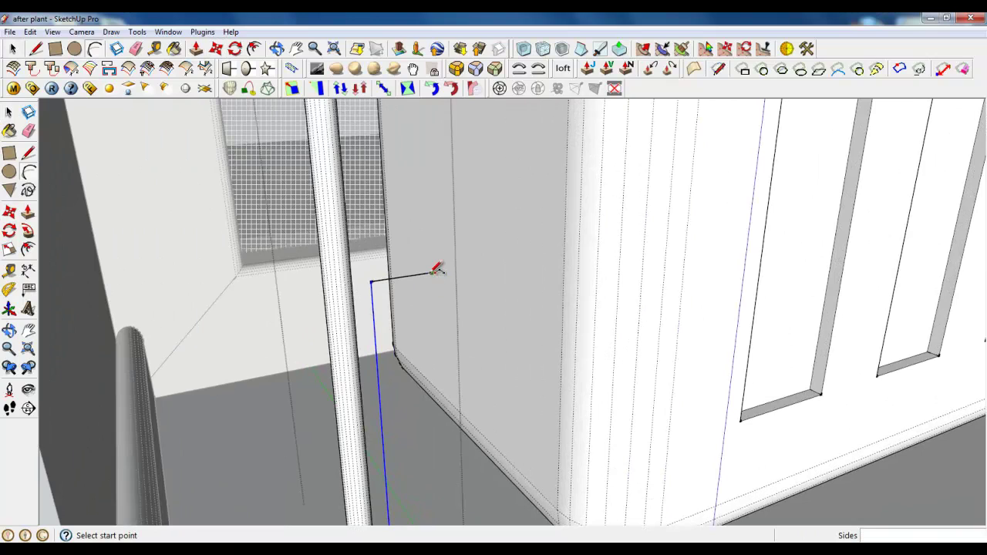
click(376, 337)
click(12, 48)
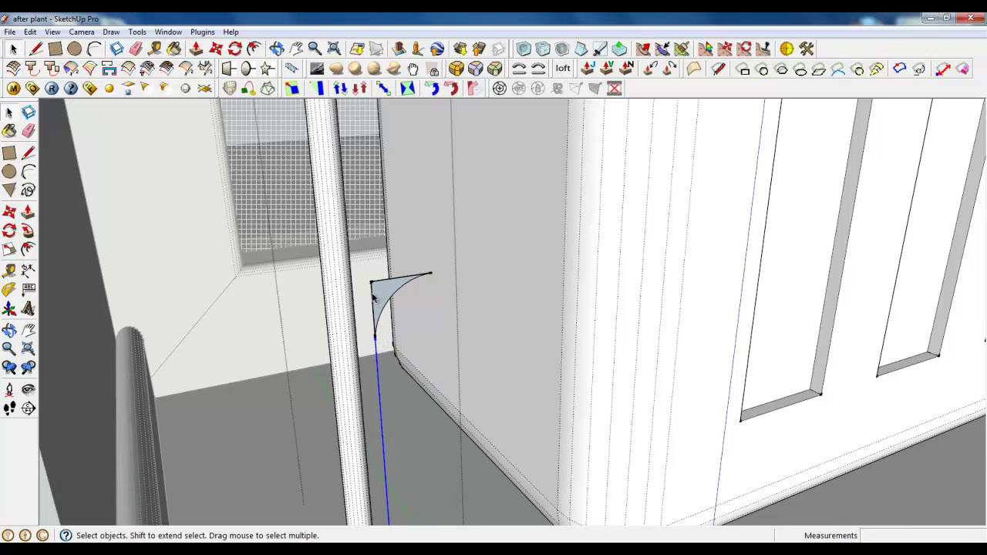
key(Delete)
click(380, 281)
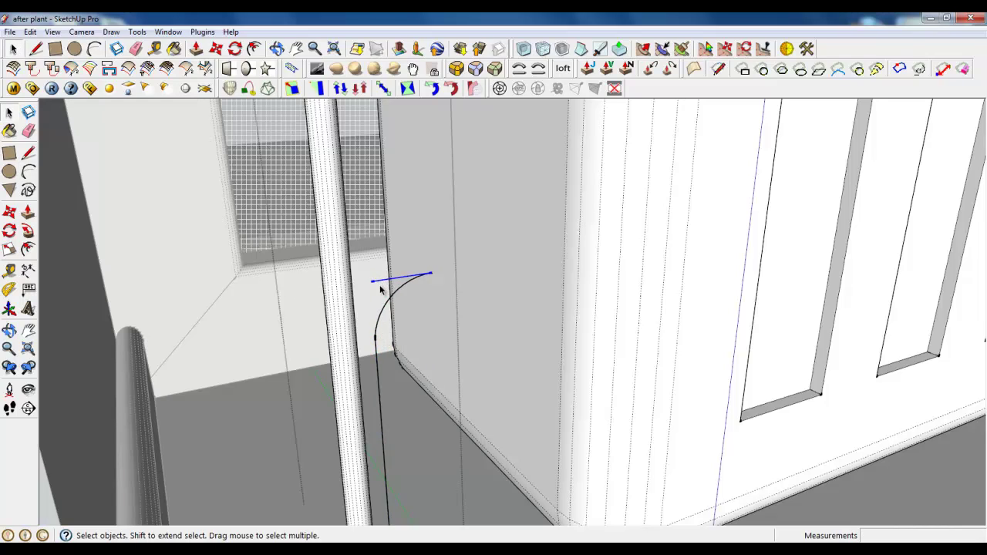
key(Delete)
Weld the arc and vertical line into one open curve and start Pipe Along Path
click(385, 310)
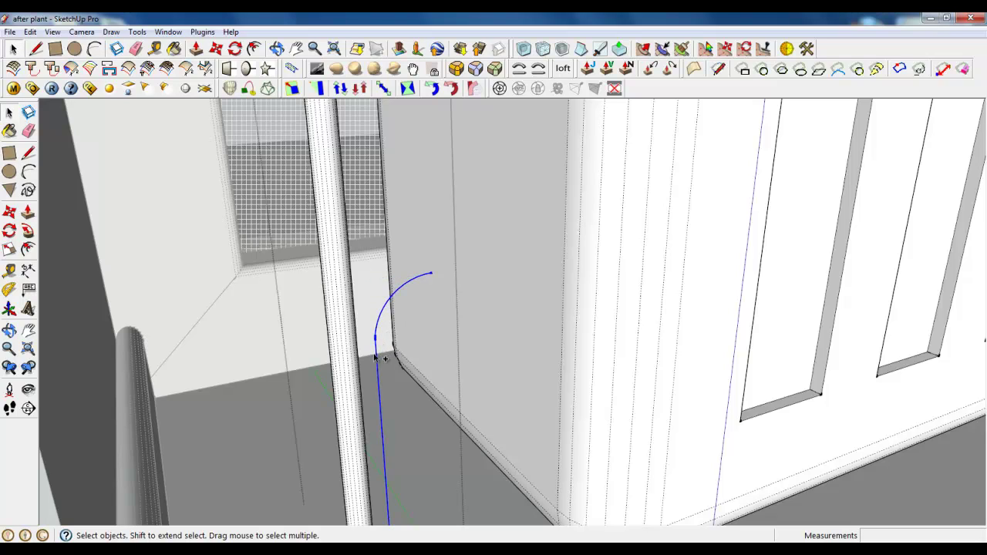
click(202, 31)
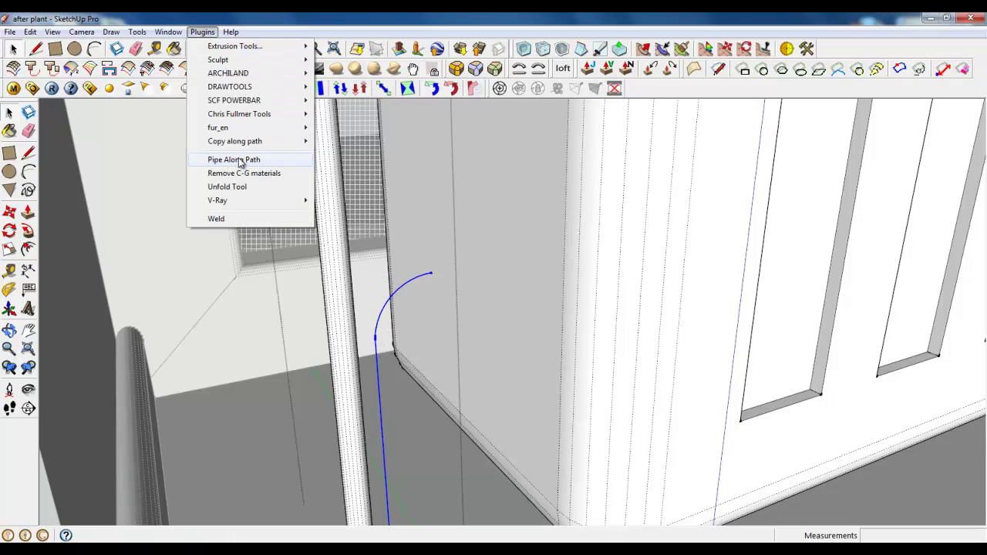
click(217, 218)
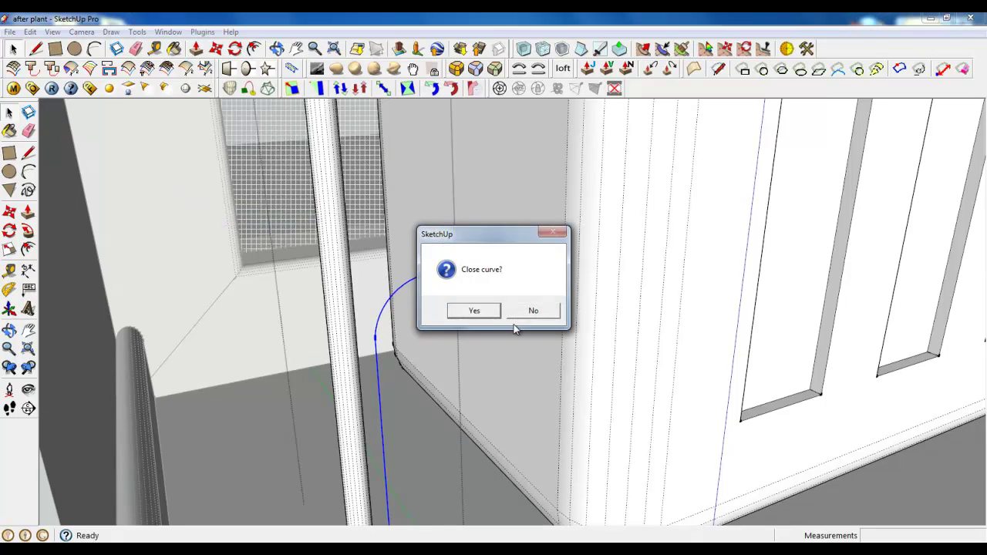
click(530, 312)
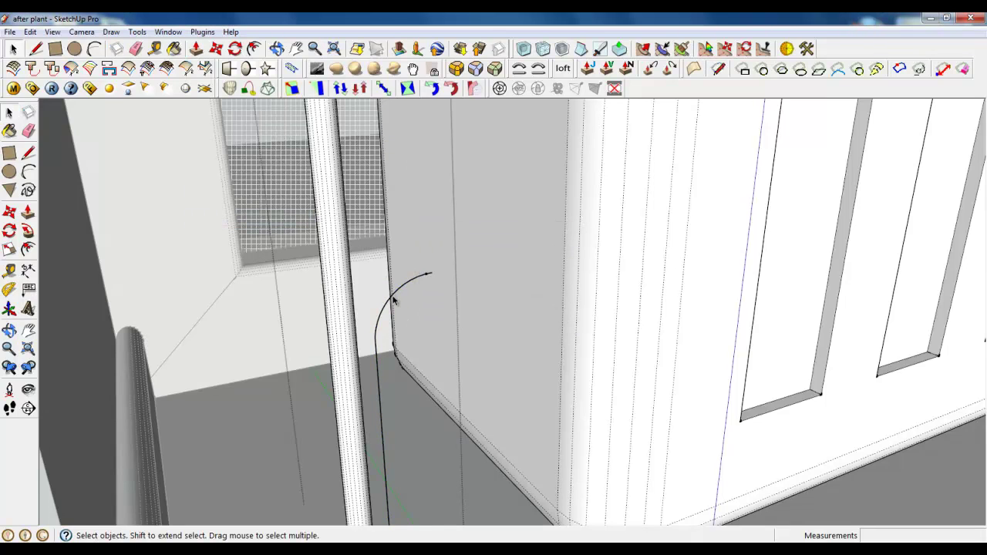
click(394, 301)
click(203, 32)
click(220, 160)
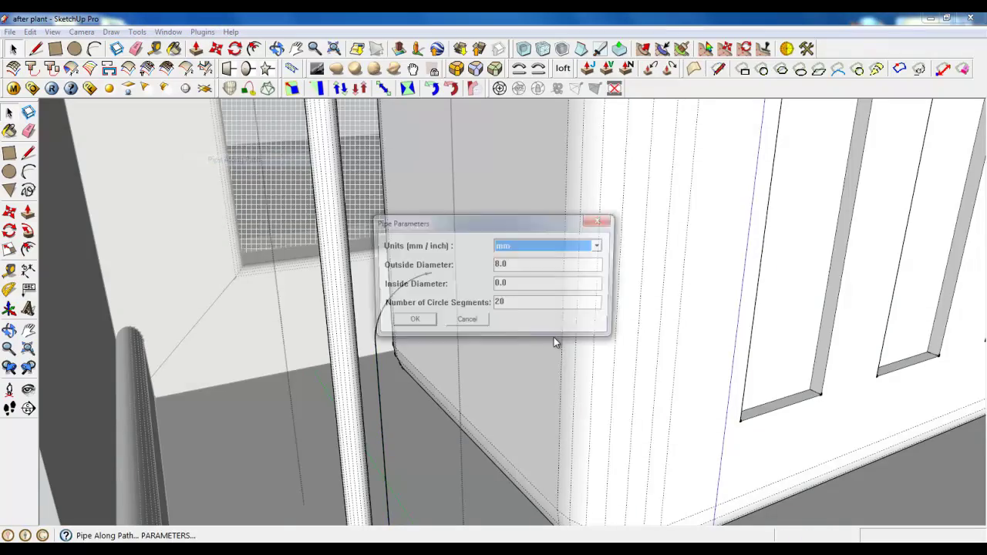
Confirm the pipe parameters to create the second pipe, then view the radiator's underside
click(415, 318)
mouse_move(465, 255)
middle_down()
mouse_move(466, 385)
mouse_move(304, 404)
middle_up()
scroll(255, 415, down, 3)
middle_drag(498, 341, 399, 343)
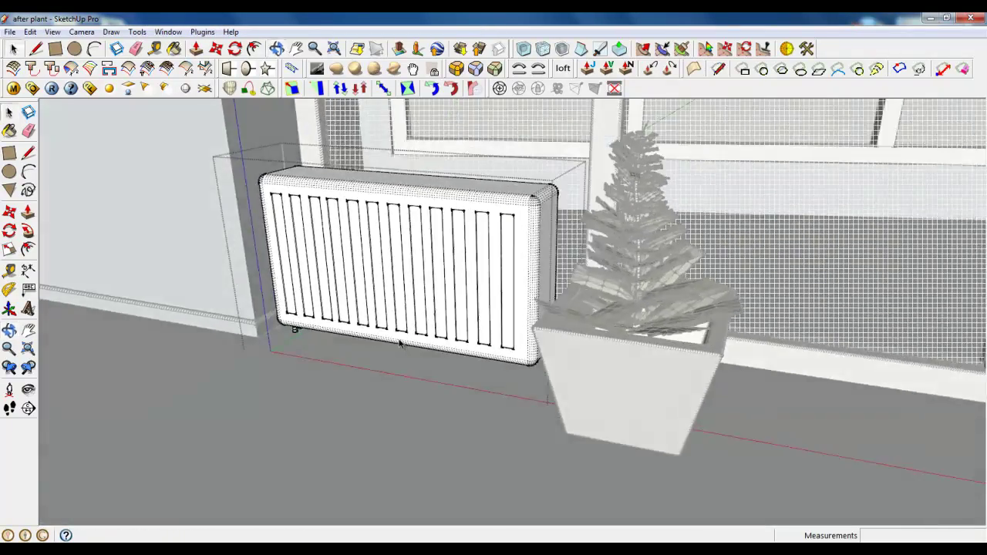
scroll(480, 352, up, 3)
middle_drag(481, 352, 481, 293)
scroll(591, 331, up, 3)
mouse_move(591, 331)
middle_down()
mouse_move(550, 267)
mouse_move(516, 258)
middle_up()
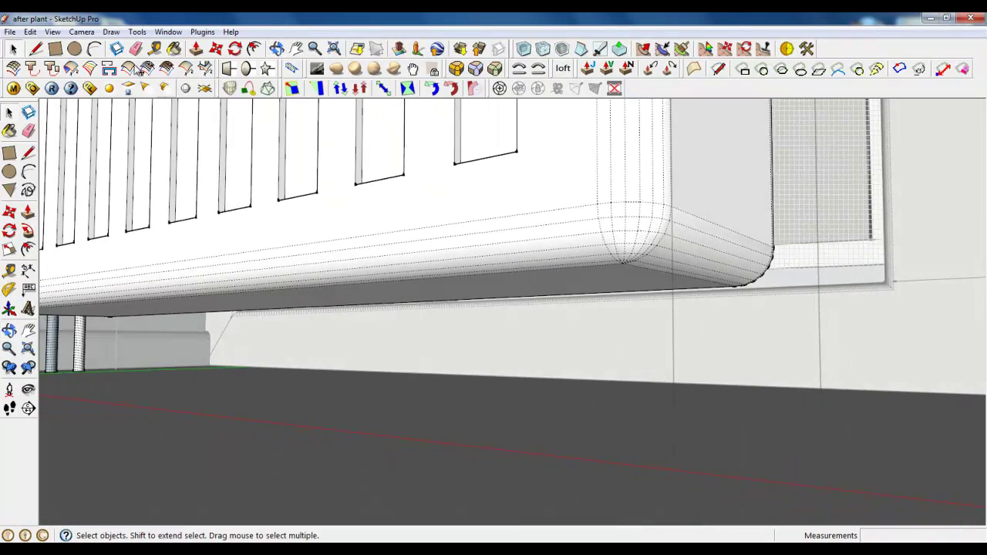
Draw a small circle under the radiator and extrude it about 49.7 mm into a leg
click(80, 50)
scroll(609, 275, up, 3)
click(582, 275)
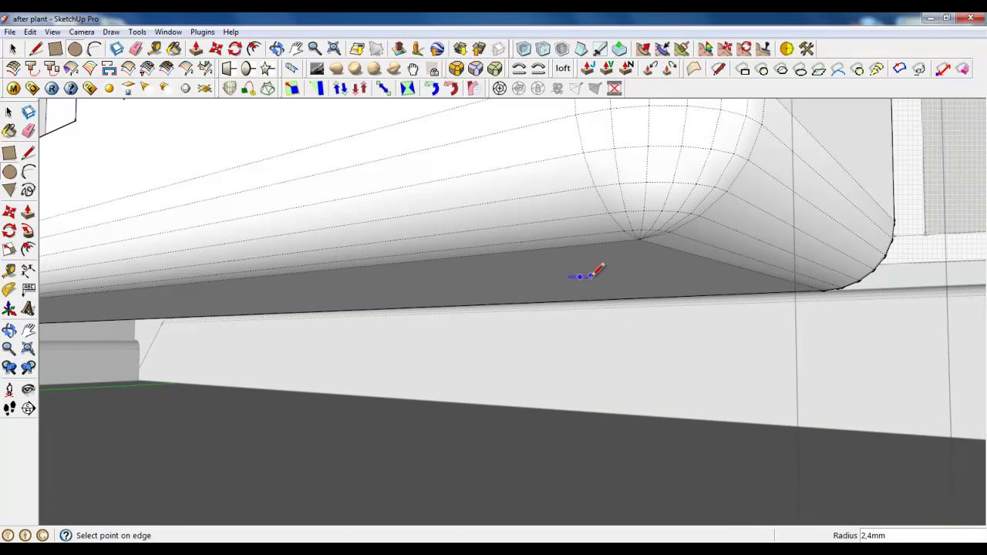
click(595, 277)
click(196, 50)
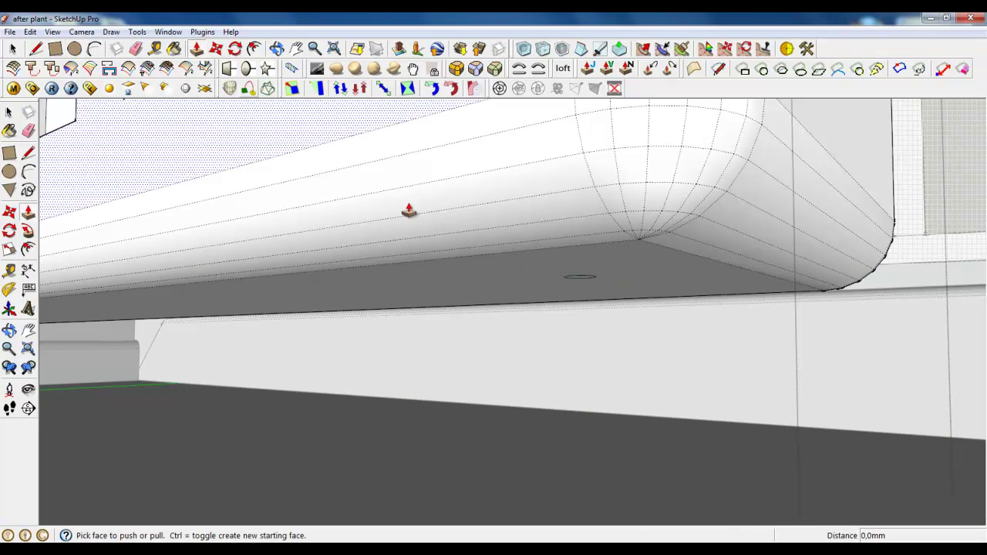
click(591, 292)
click(487, 494)
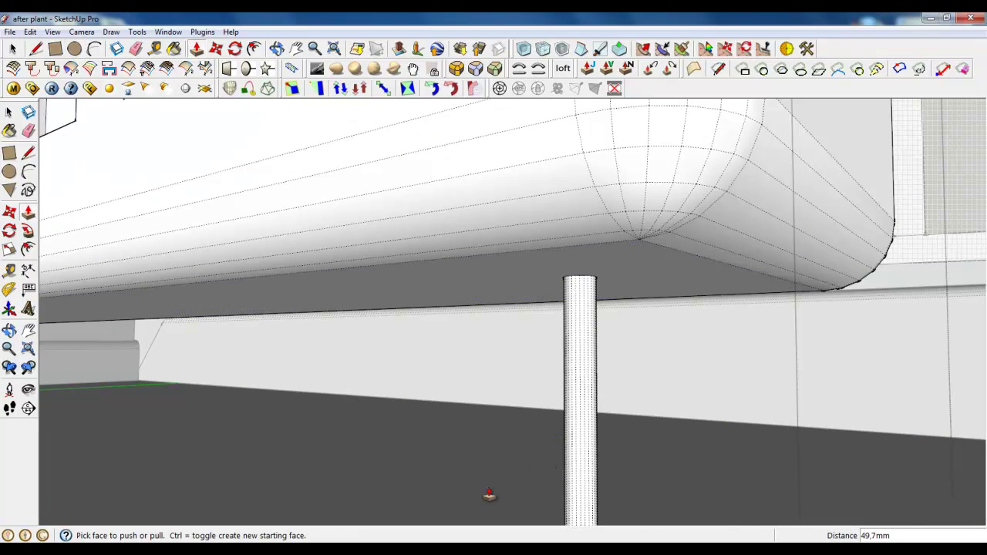
scroll(531, 422, down, 5)
scroll(531, 423, down, 3)
right_click(441, 432)
mouse_move(441, 432)
middle_down()
mouse_move(385, 315)
mouse_move(546, 374)
middle_up()
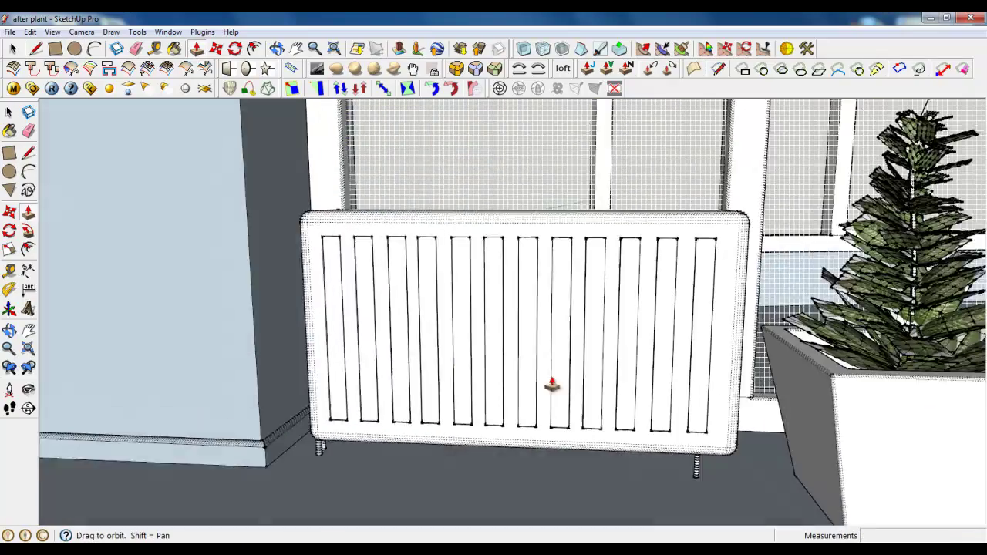
Orbit to an angled view of the radiator and plant, then select the radiator
scroll(419, 345, up, 3)
scroll(419, 345, down, 3)
scroll(391, 335, down, 3)
mouse_move(379, 308)
middle_down()
mouse_move(396, 326)
mouse_move(313, 360)
mouse_move(69, 325)
middle_up()
key(space)
click(341, 337)
Scale the radiator to about 0.83 along its green depth axis
scroll(341, 338, up, 3)
click(9, 251)
scroll(434, 394, up, 2)
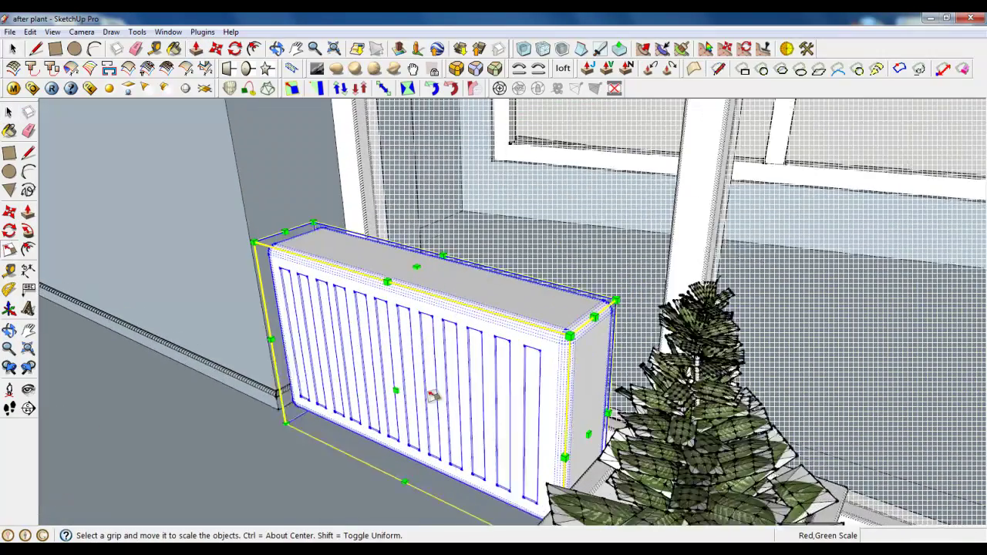
scroll(389, 392, up, 2)
drag(392, 390, 405, 383)
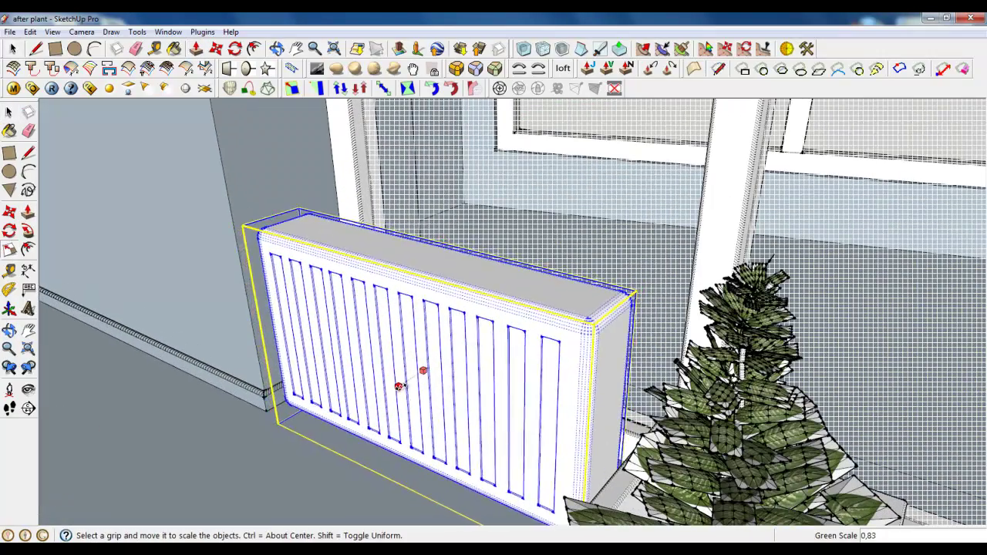
mouse_move(409, 386)
middle_down()
mouse_move(360, 305)
mouse_move(569, 309)
middle_up()
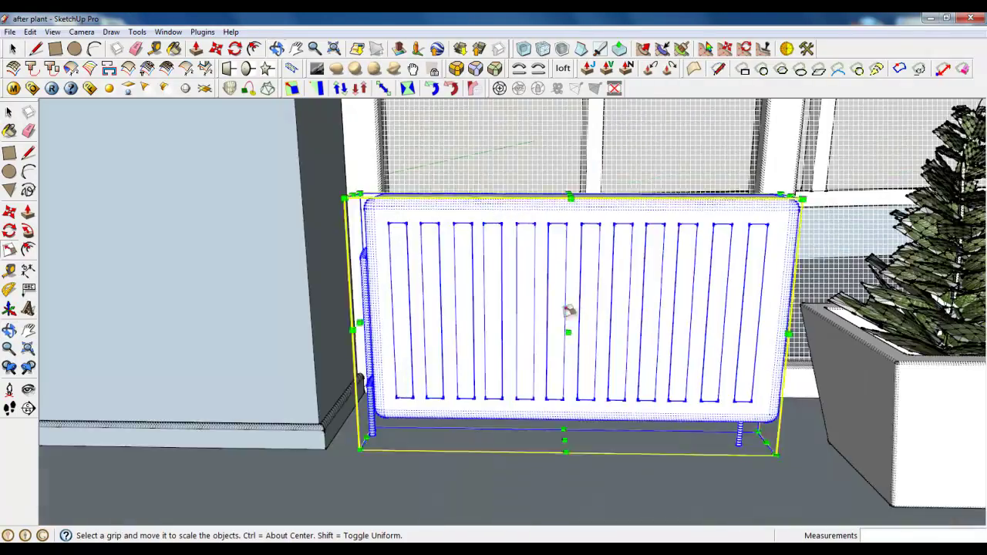
scroll(569, 324, up, 1)
scroll(440, 337, down, 3)
Use Look Around to turn toward the sofa and left wall, tilting up to the ceiling corner
scroll(457, 347, down, 2)
scroll(457, 347, down, 1)
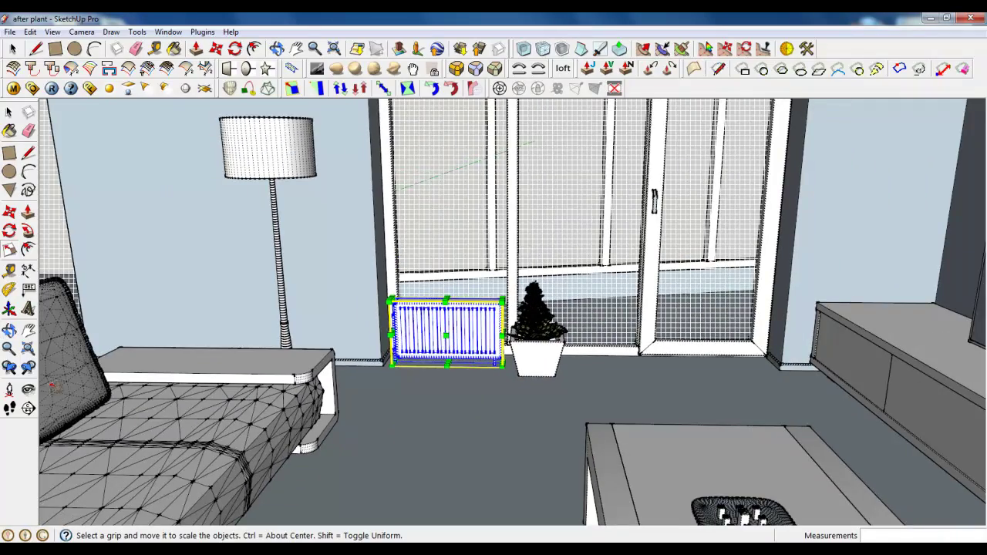
click(27, 389)
drag(432, 378, 417, 341)
scroll(432, 293, down, 3)
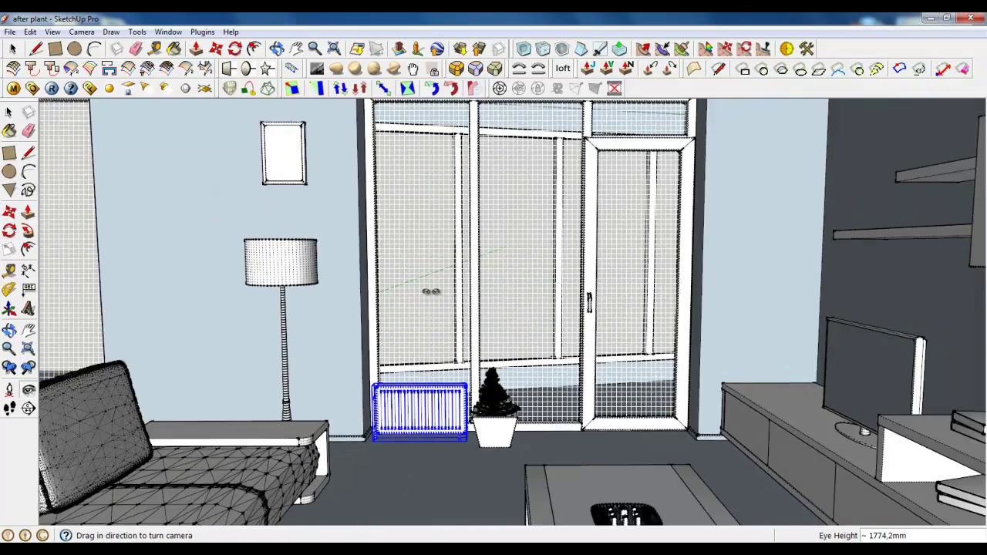
scroll(452, 302, up, 1)
drag(658, 363, 400, 203)
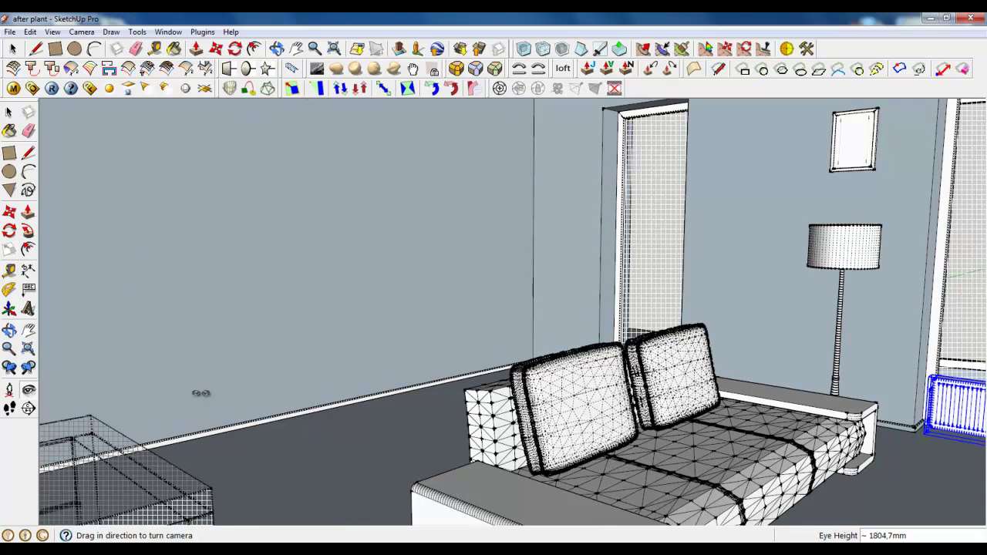
drag(292, 411, 320, 387)
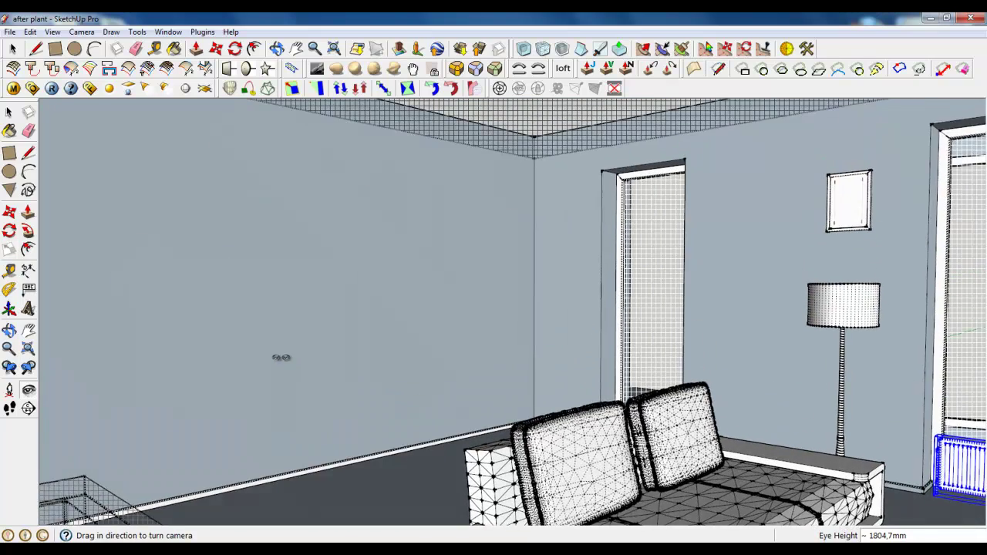